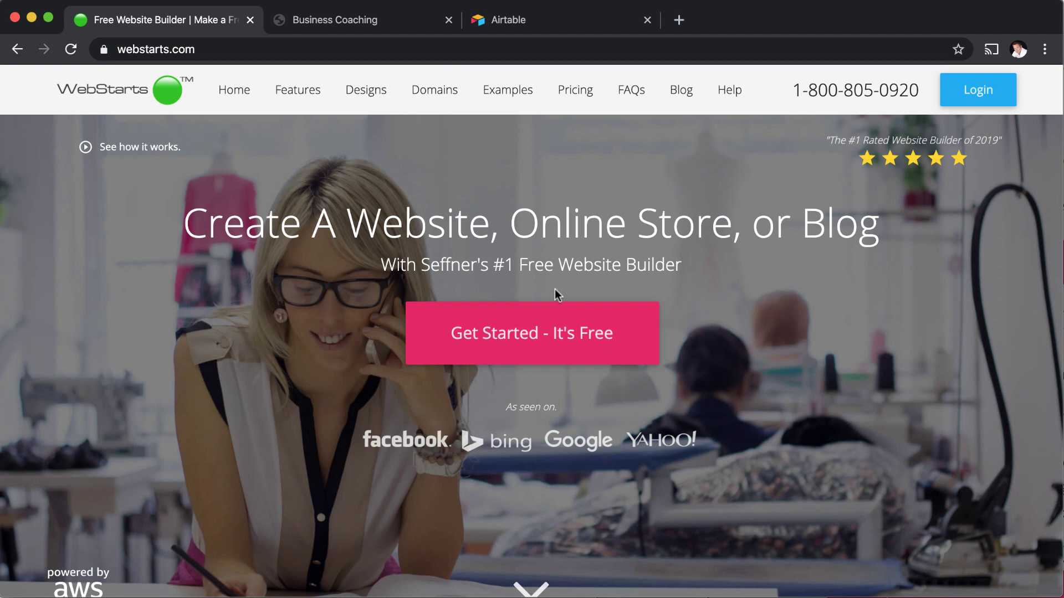
# Switch to the live Baseball Showcase site and preview Addison Barger's player record
pyautogui.scroll(-1, 576, 189)
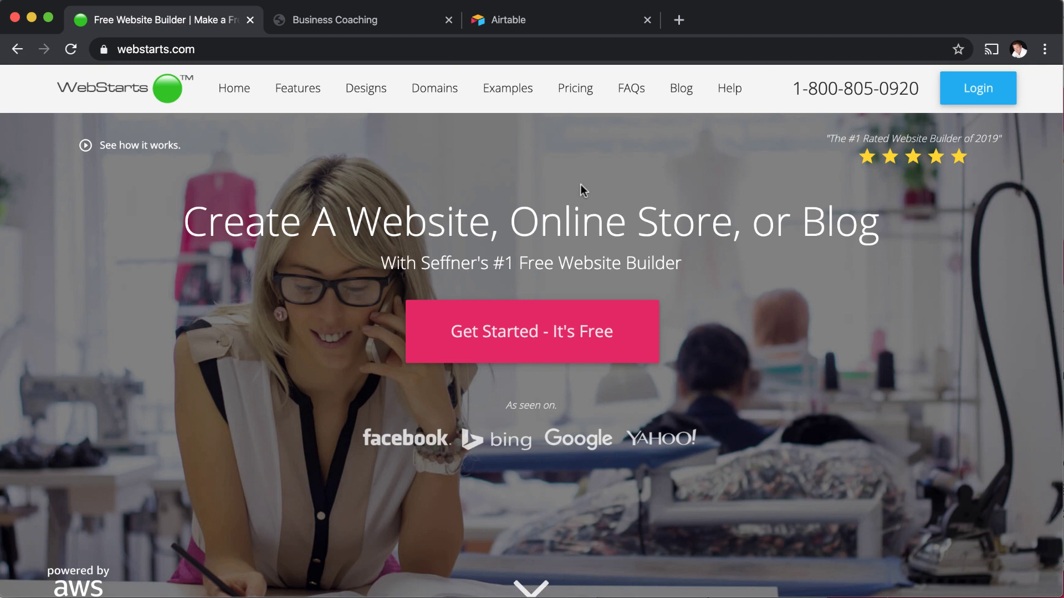
pyautogui.click(392, 33)
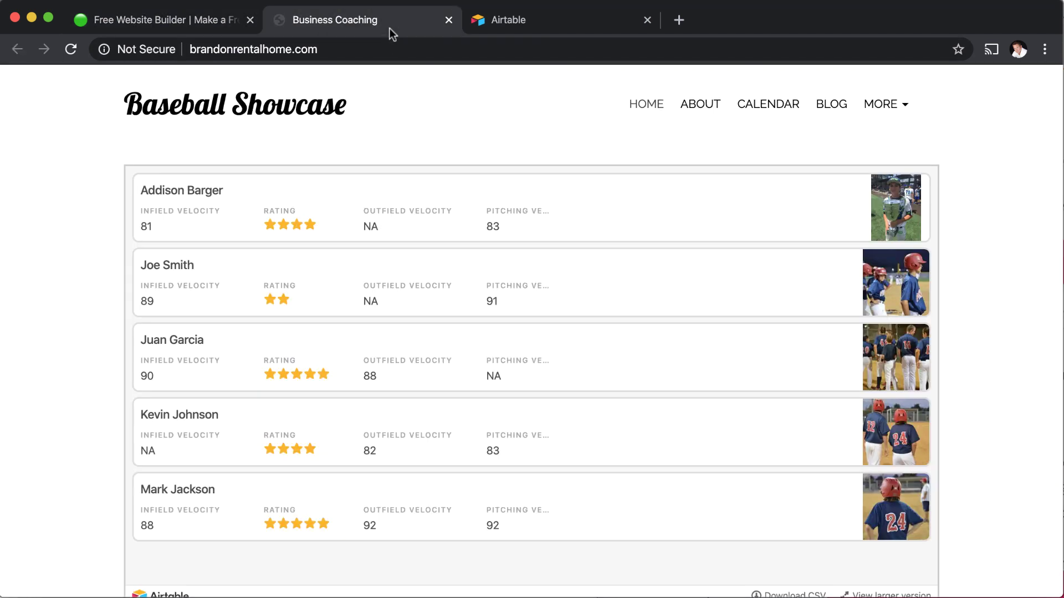
pyautogui.click(438, 224)
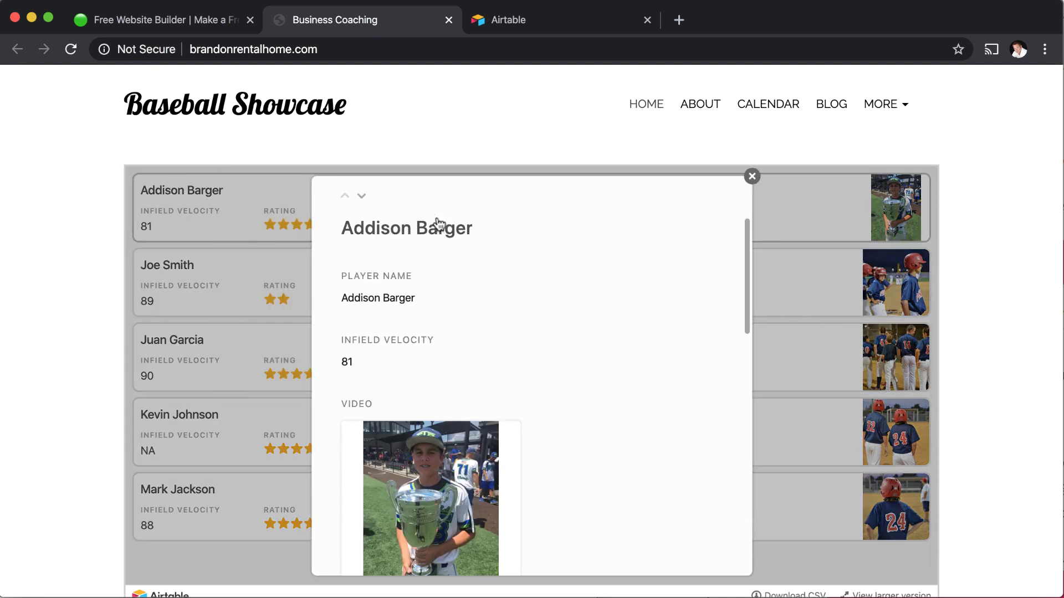
pyautogui.click(752, 176)
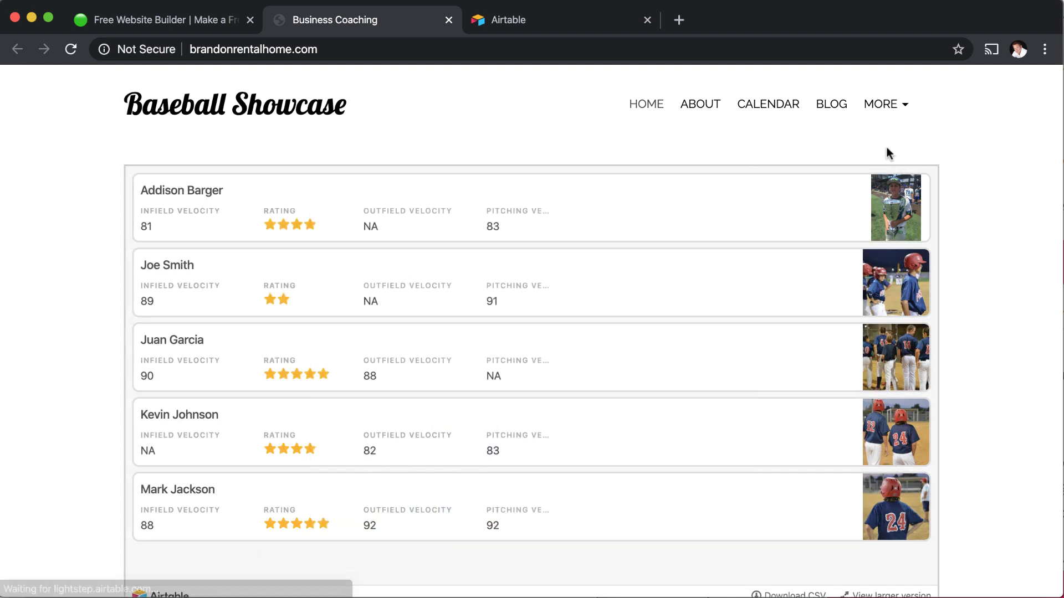
# Scroll the player card list and reopen, then close, Addison Barger's record
pyautogui.scroll(-2, 887, 160)
pyautogui.scroll(2, 831, 162)
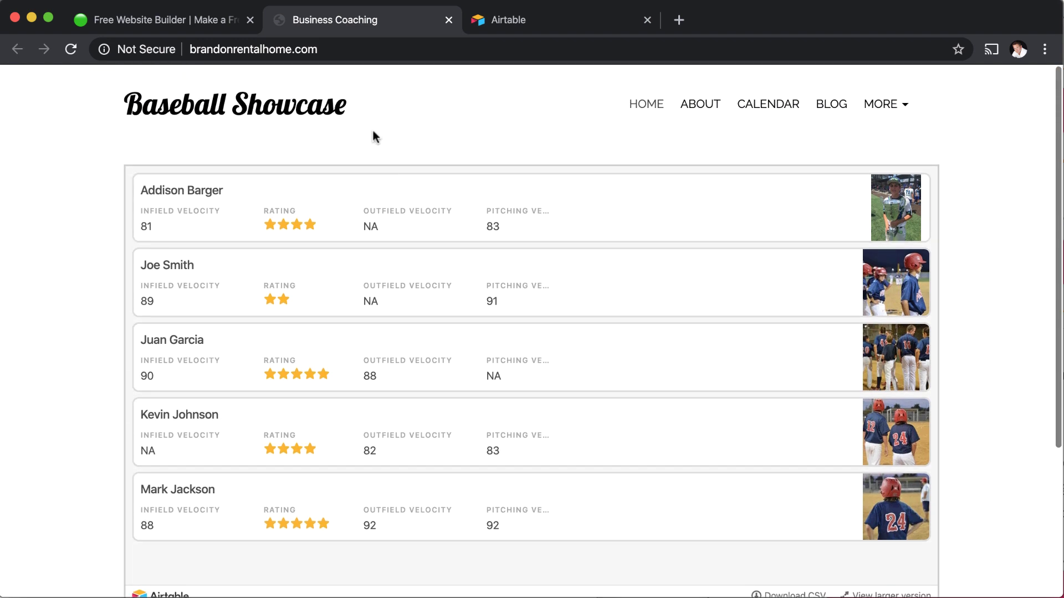
pyautogui.scroll(-1, 368, 209)
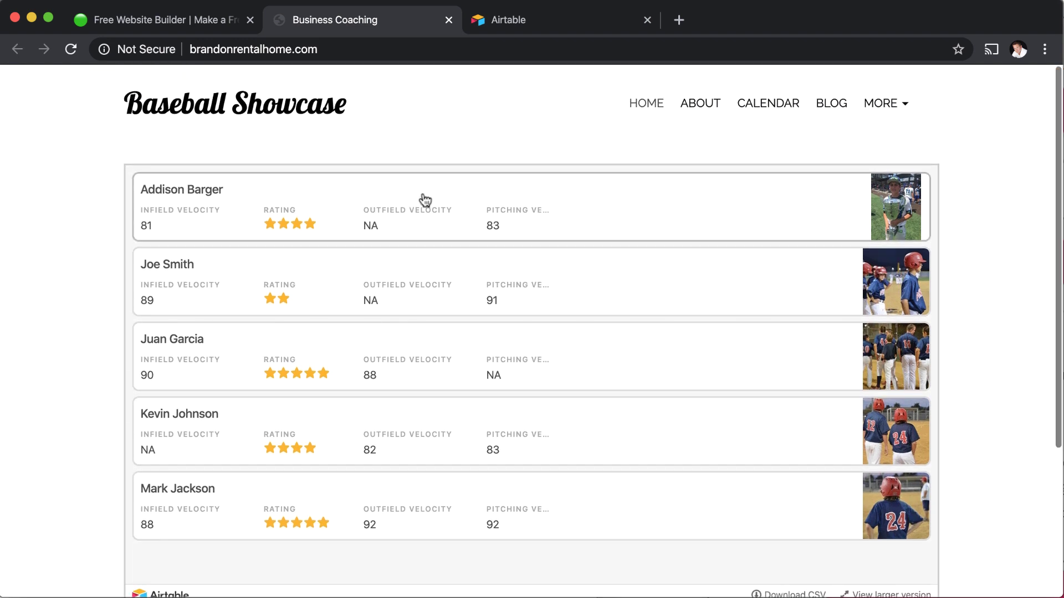
pyautogui.click(270, 225)
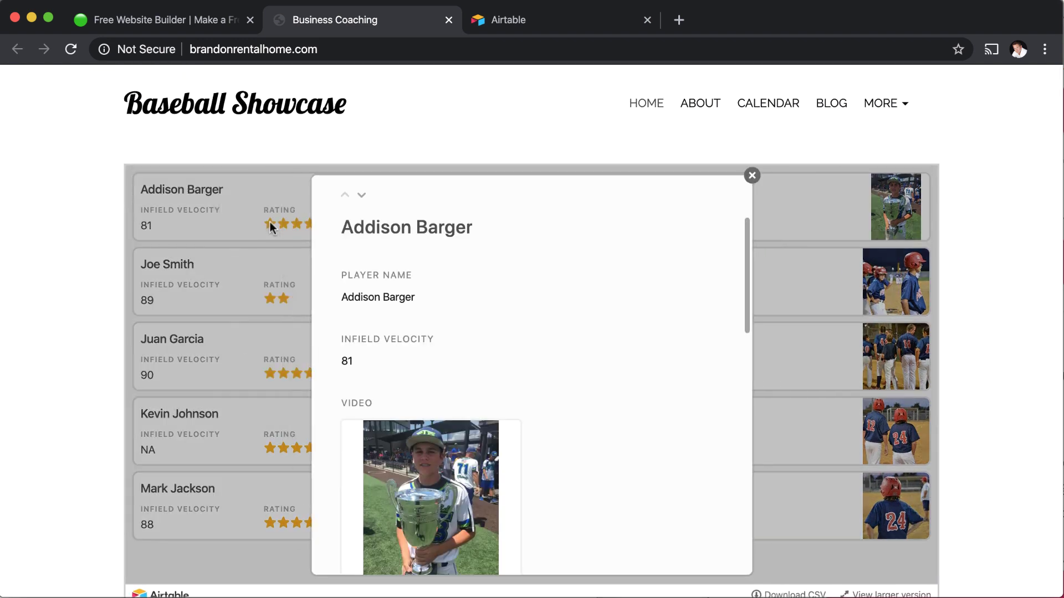
pyautogui.click(749, 184)
pyautogui.scroll(-4, 676, 245)
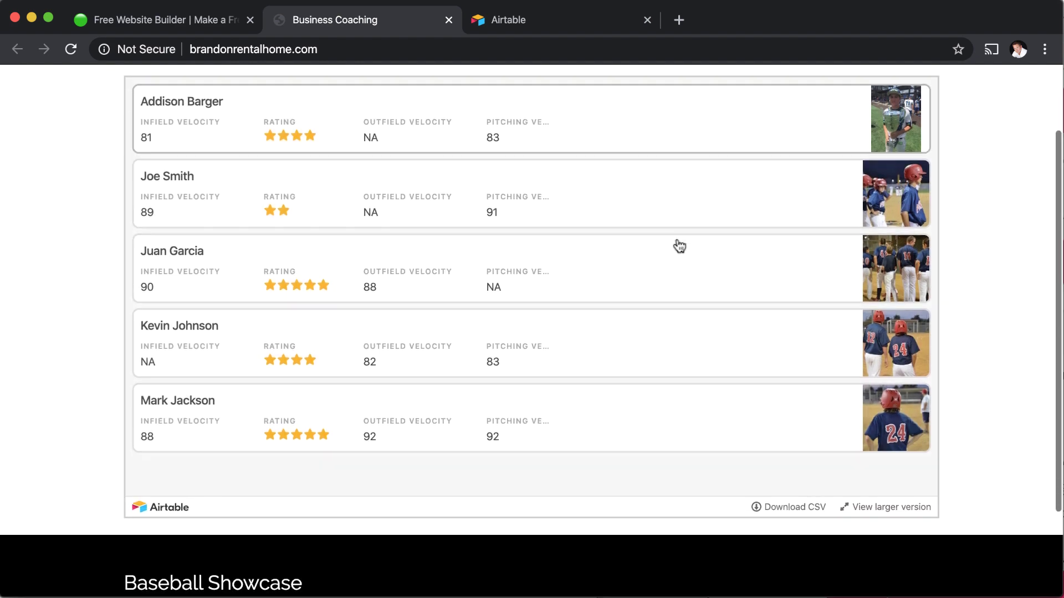
pyautogui.scroll(3, 678, 245)
pyautogui.scroll(2, 680, 245)
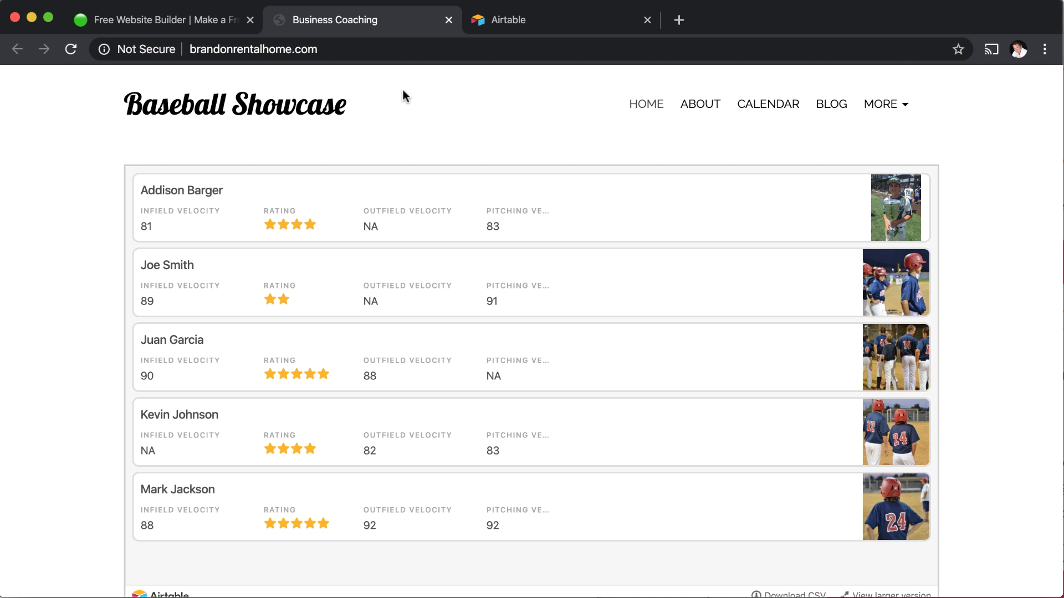
# Return to WebStarts and browse the website design templates
pyautogui.click(183, 21)
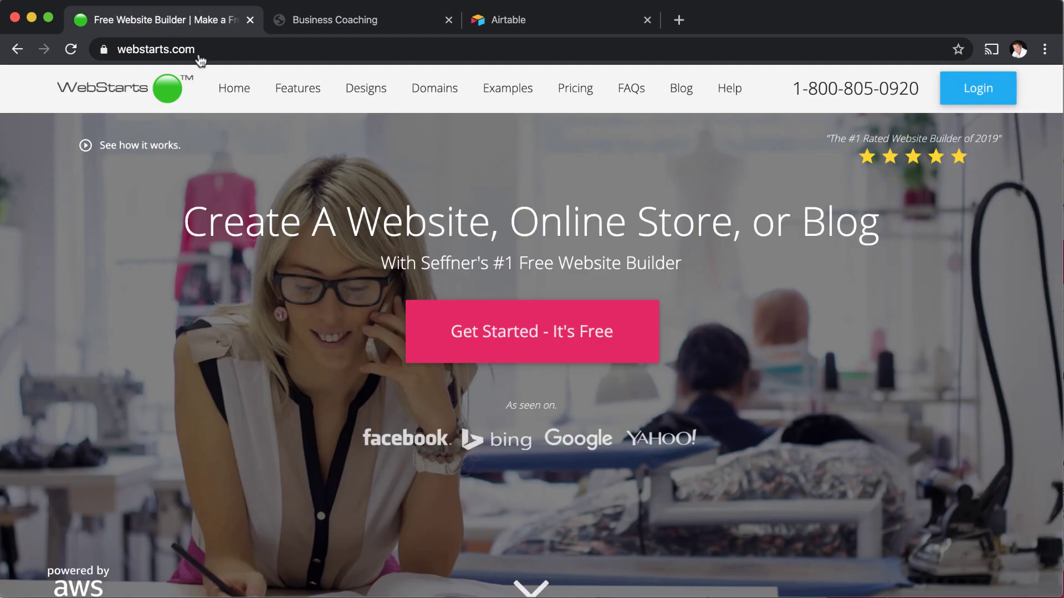
pyautogui.click(486, 325)
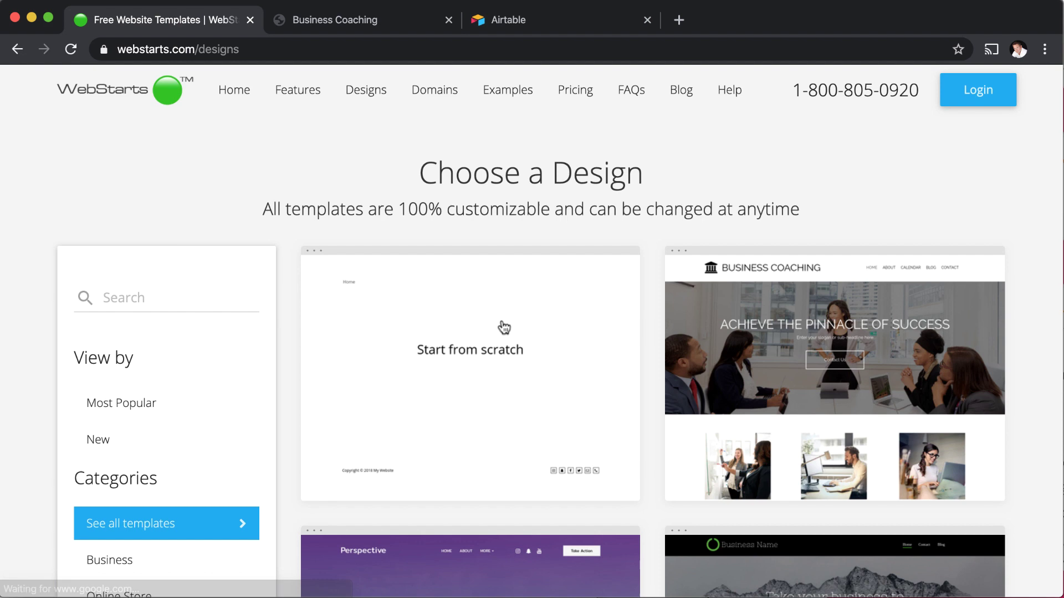
pyautogui.moveTo(806, 272)
pyautogui.moveTo(562, 260)
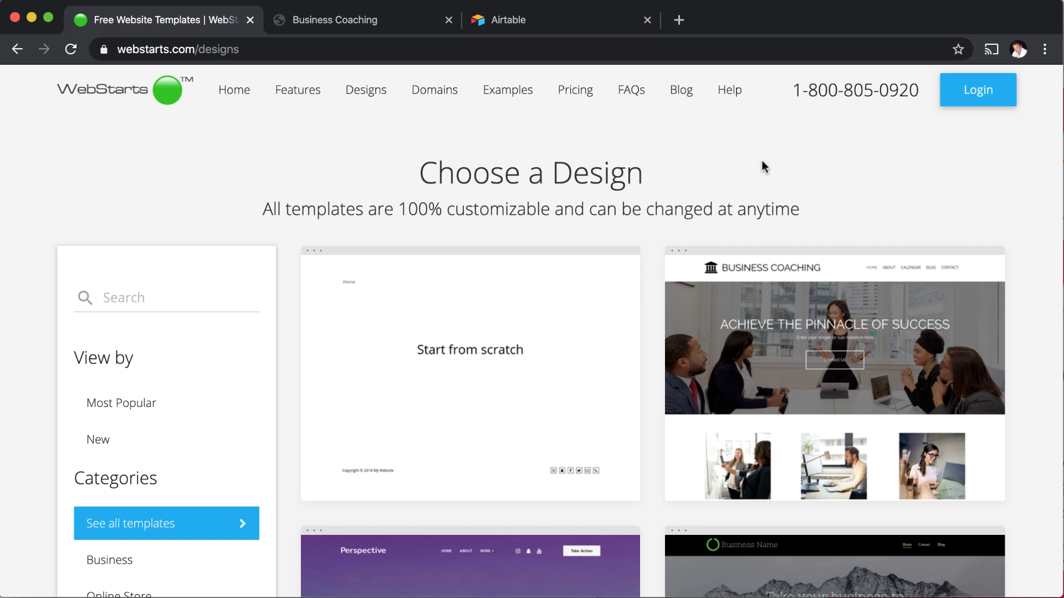
# Log in to the WebStarts account with the saved credentials
pyautogui.click(953, 95)
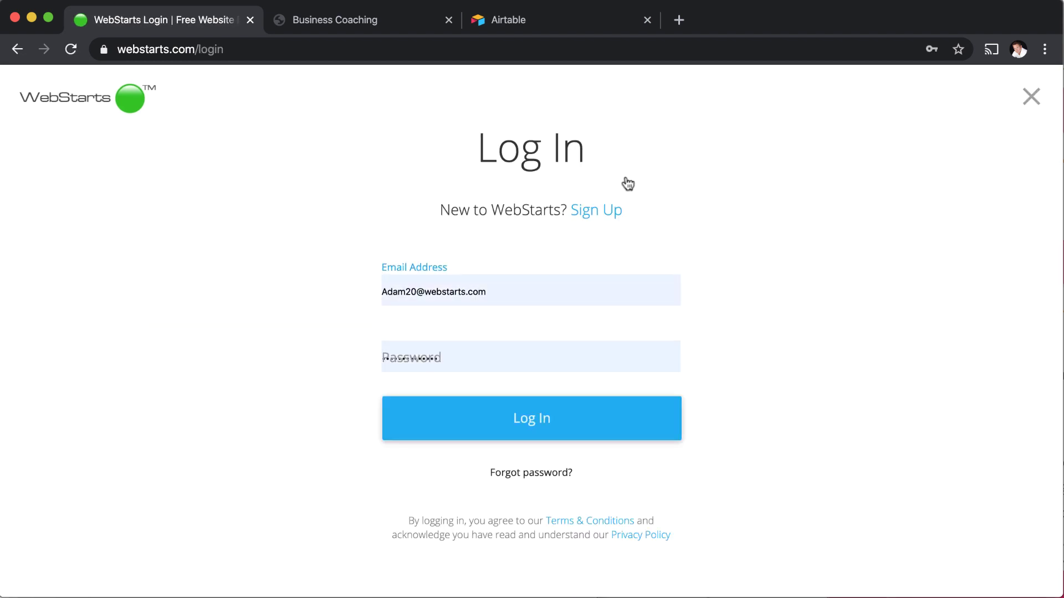
pyautogui.click(537, 299)
pyautogui.click(668, 276)
pyautogui.click(587, 410)
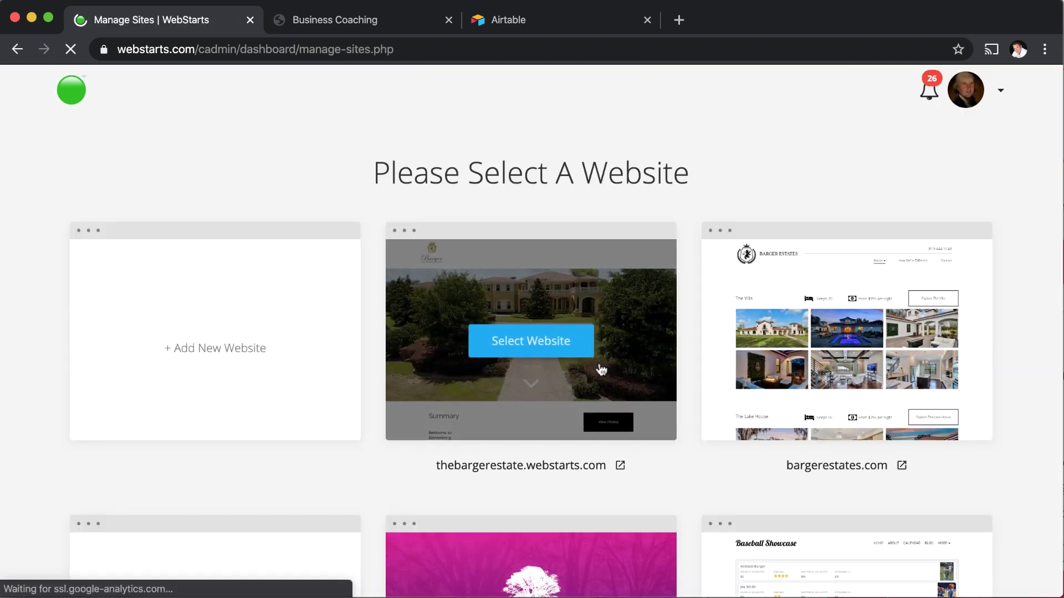
# Select the Baseball Showcase site to manage and dismiss the upgrade promotion
pyautogui.scroll(-5, 601, 369)
pyautogui.click(826, 314)
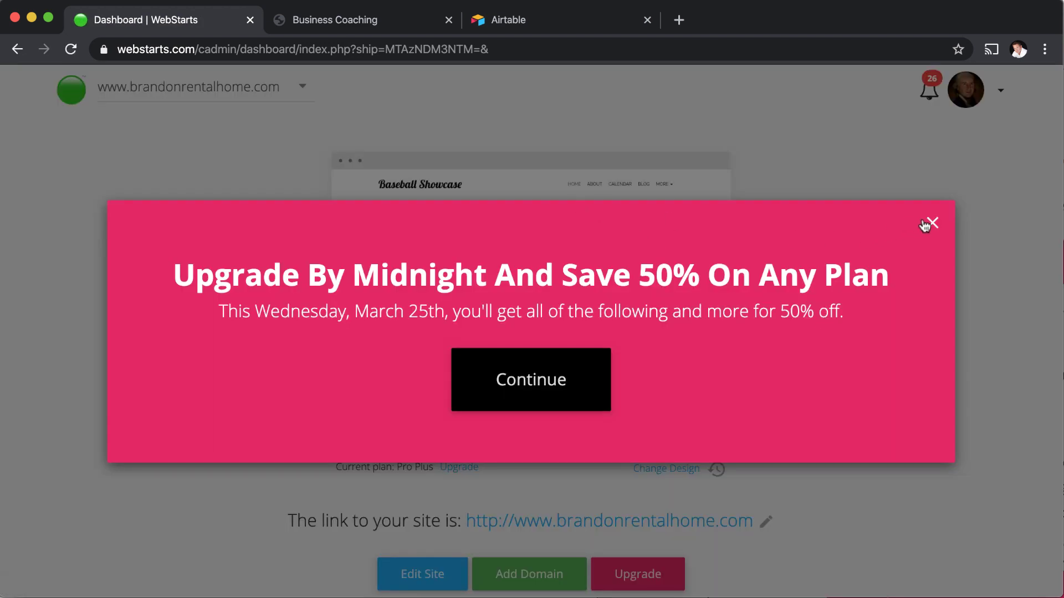
pyautogui.click(931, 224)
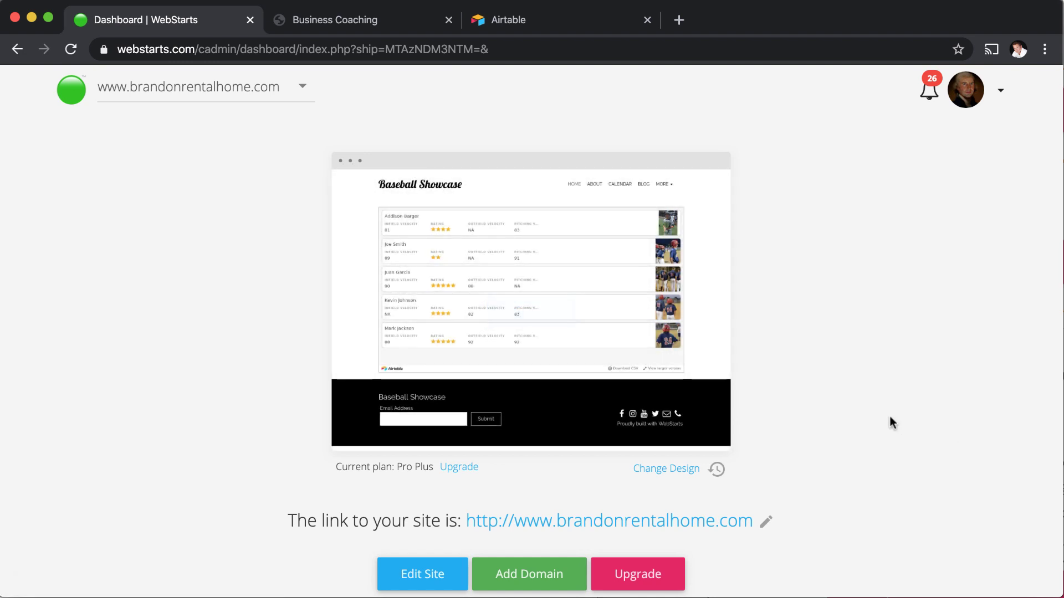
# Open the Baseball Showcase site in the WebStarts page editor, then switch to Airtable
pyautogui.moveTo(639, 311)
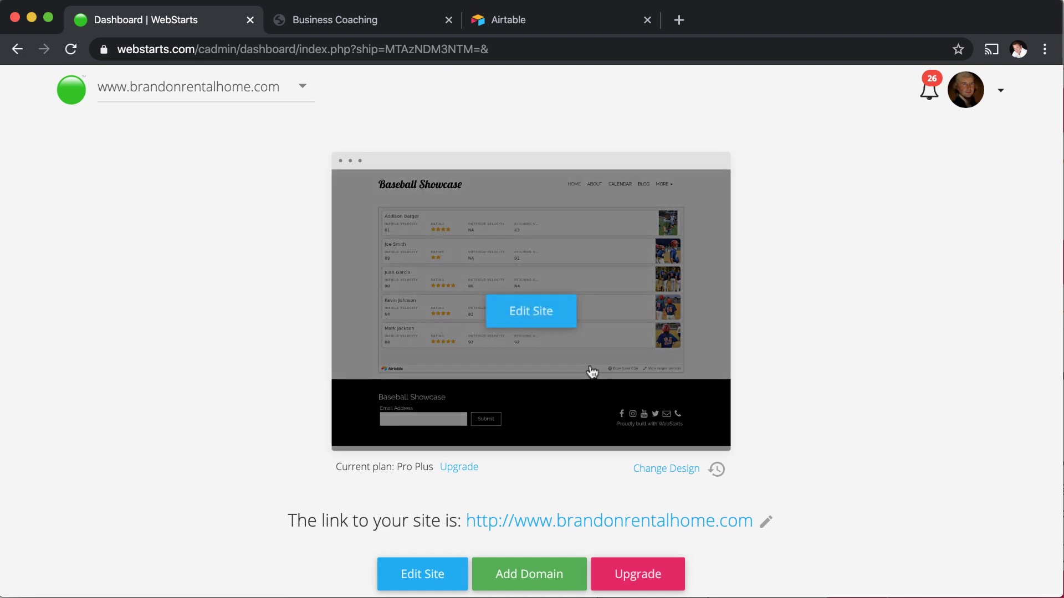
pyautogui.click(536, 317)
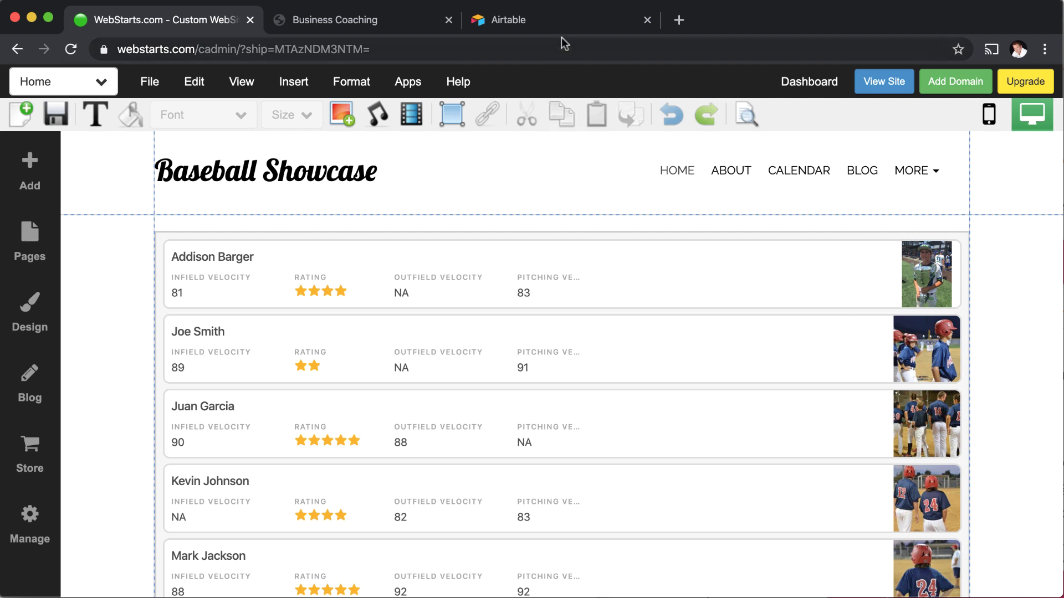
pyautogui.click(569, 25)
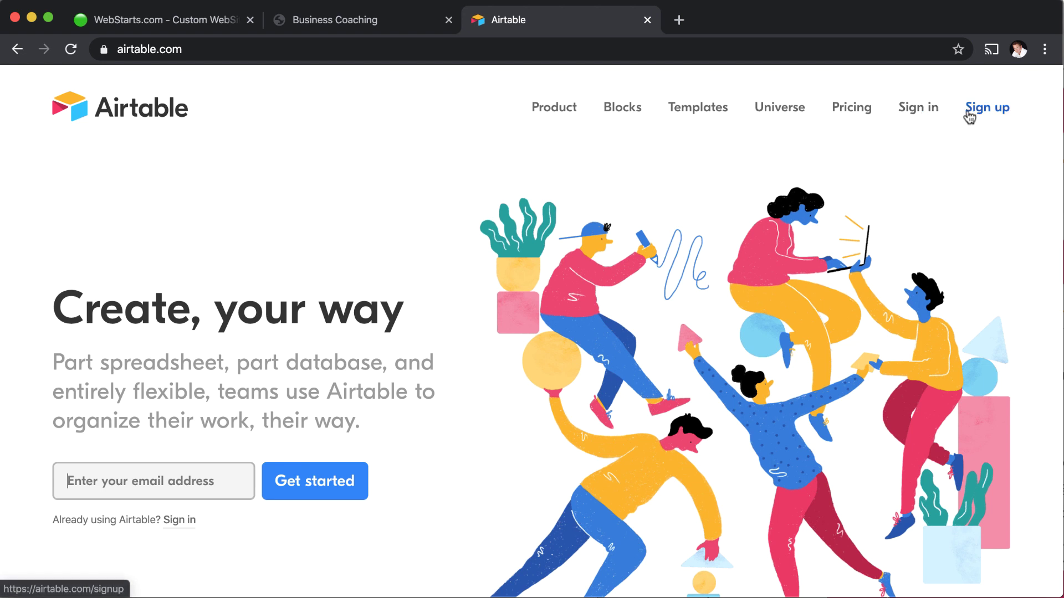
# Sign in to Airtable with the saved credentials and open the Soccer Club base
pyautogui.click(931, 110)
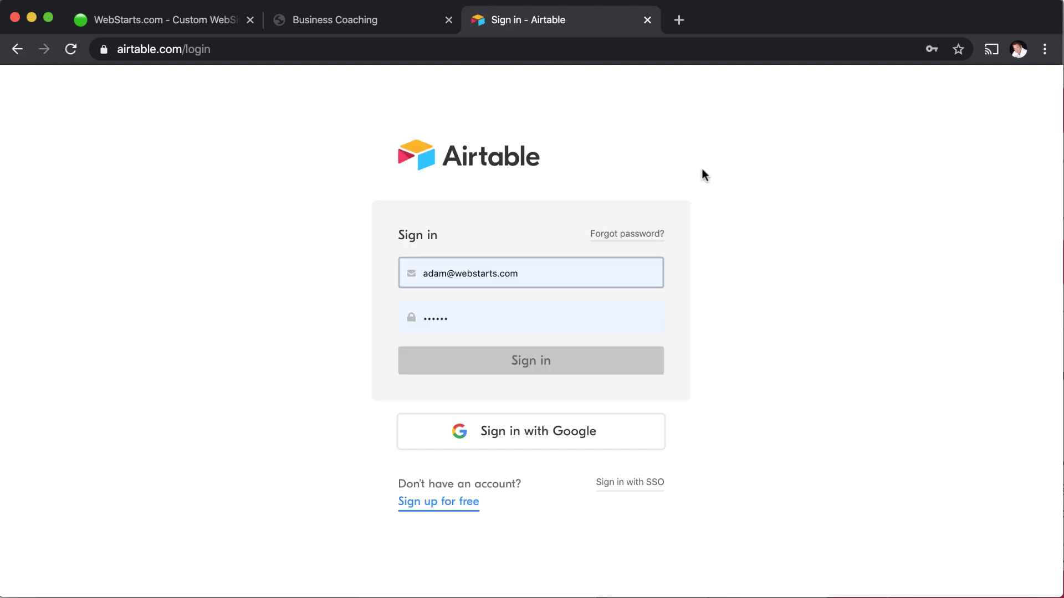
pyautogui.click(531, 360)
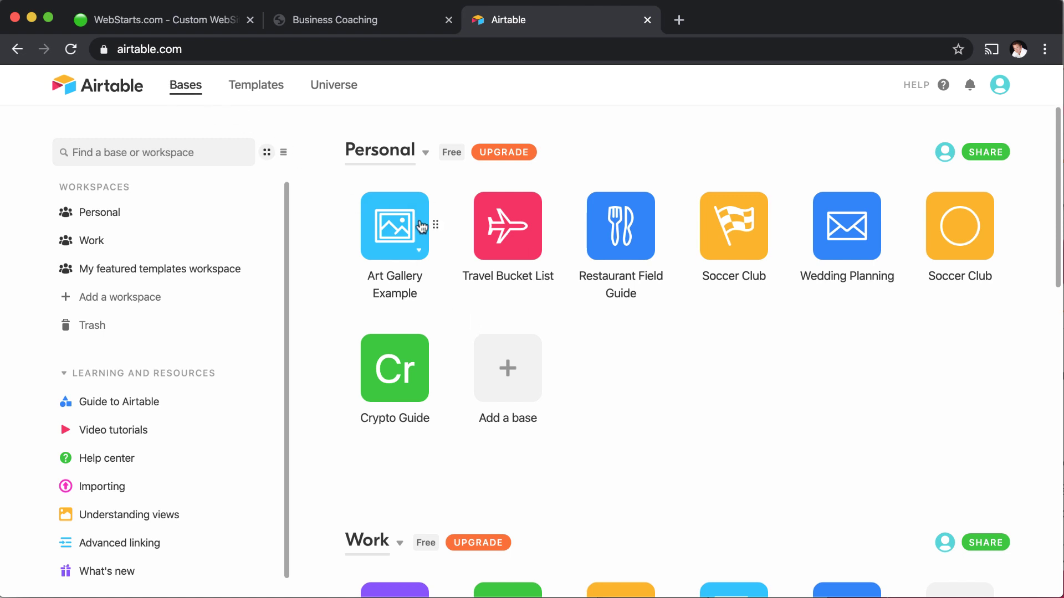
pyautogui.scroll(-3, 840, 325)
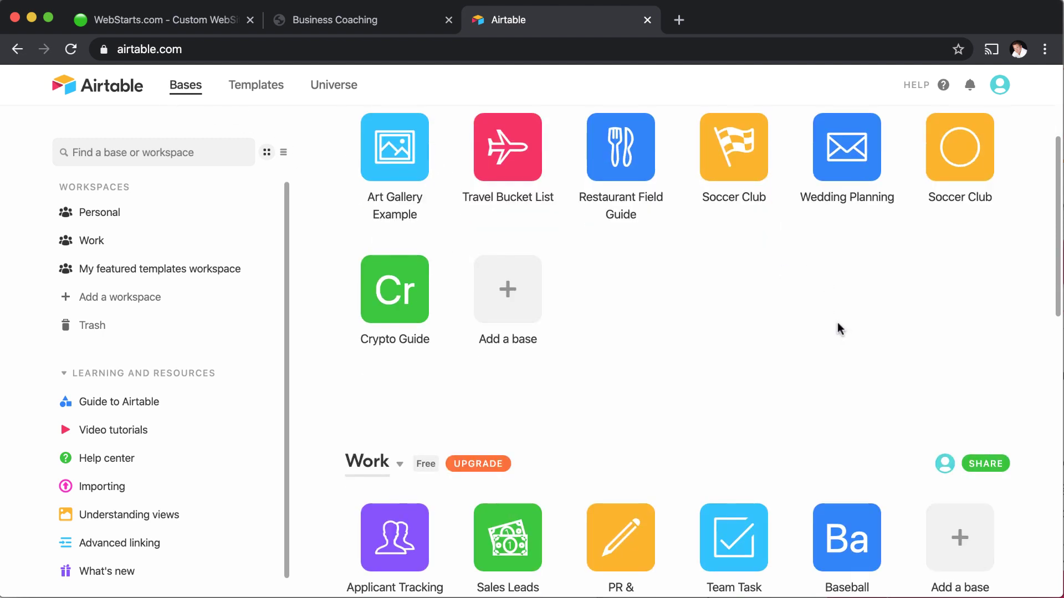
pyautogui.click(719, 187)
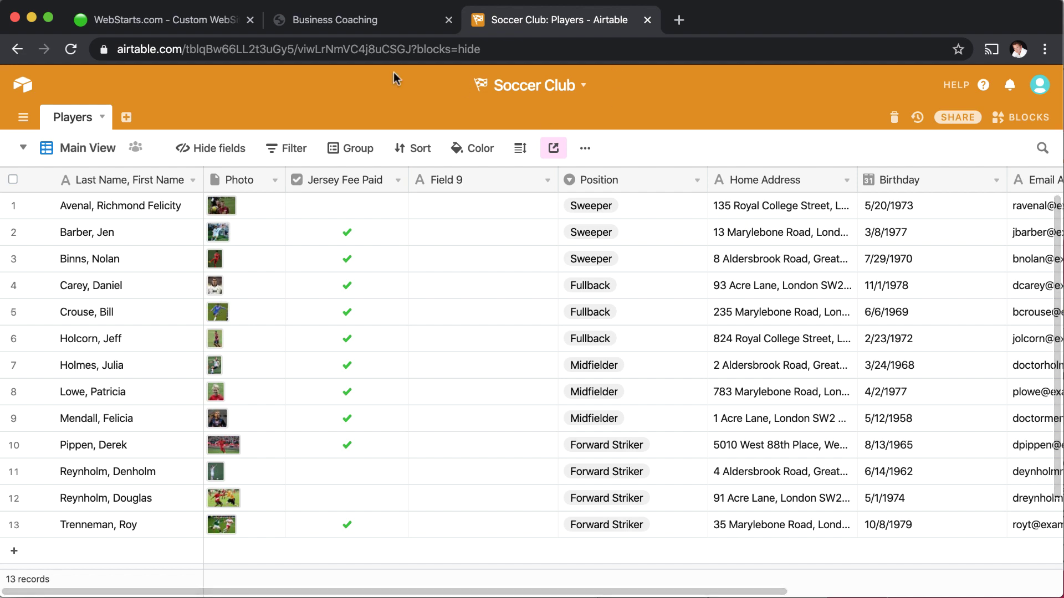
pyautogui.click(17, 49)
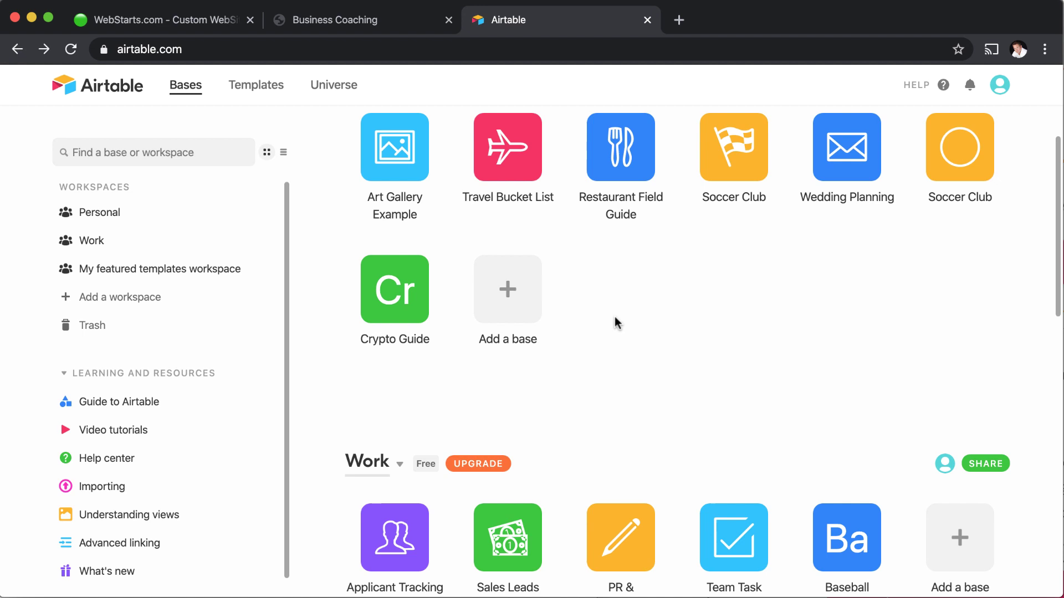
pyautogui.scroll(-4, 615, 322)
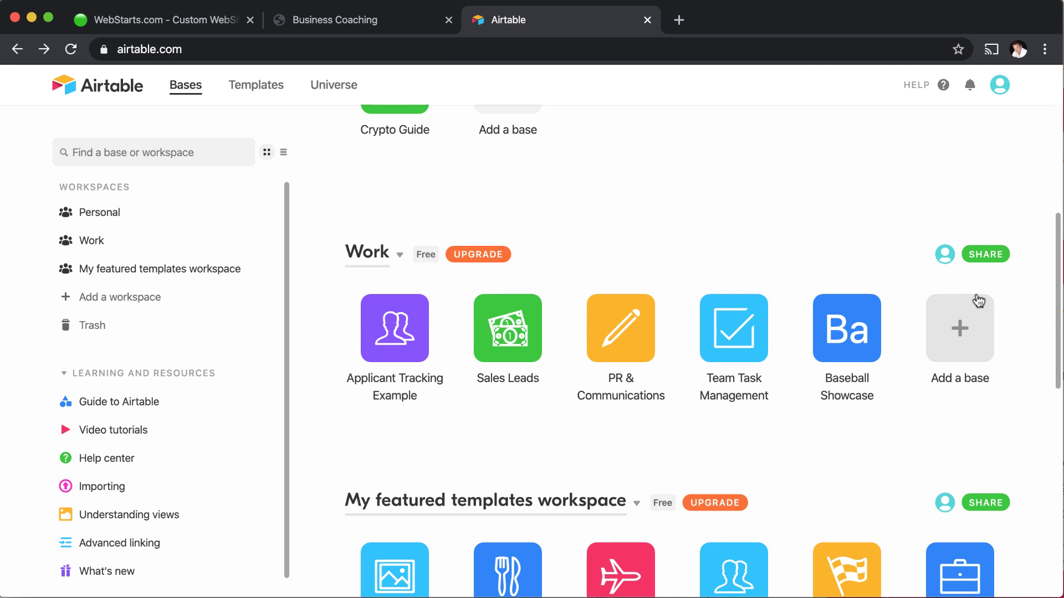
pyautogui.scroll(1, 972, 353)
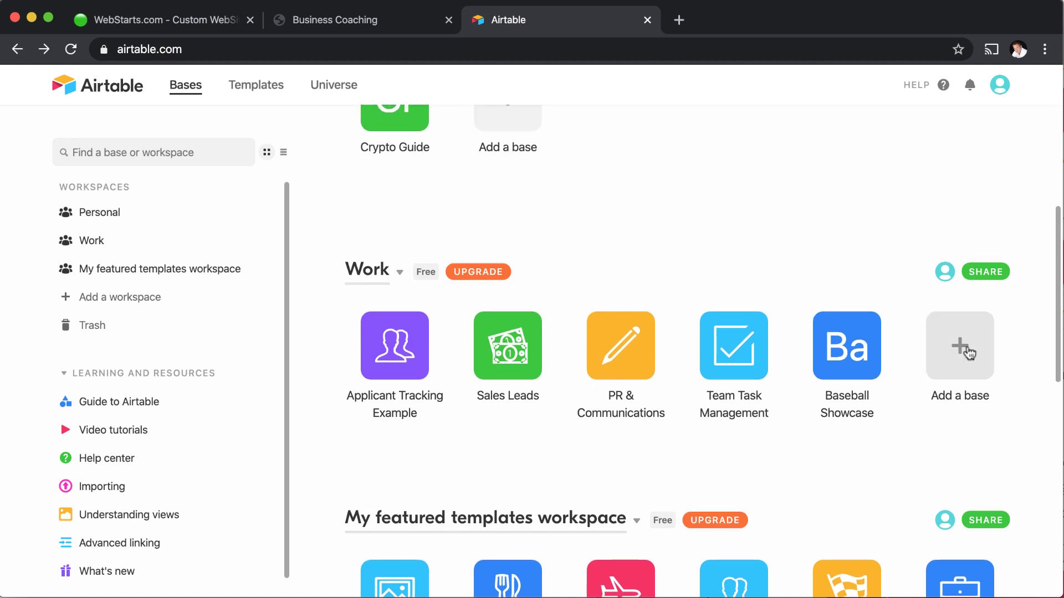
pyautogui.scroll(-4, 584, 344)
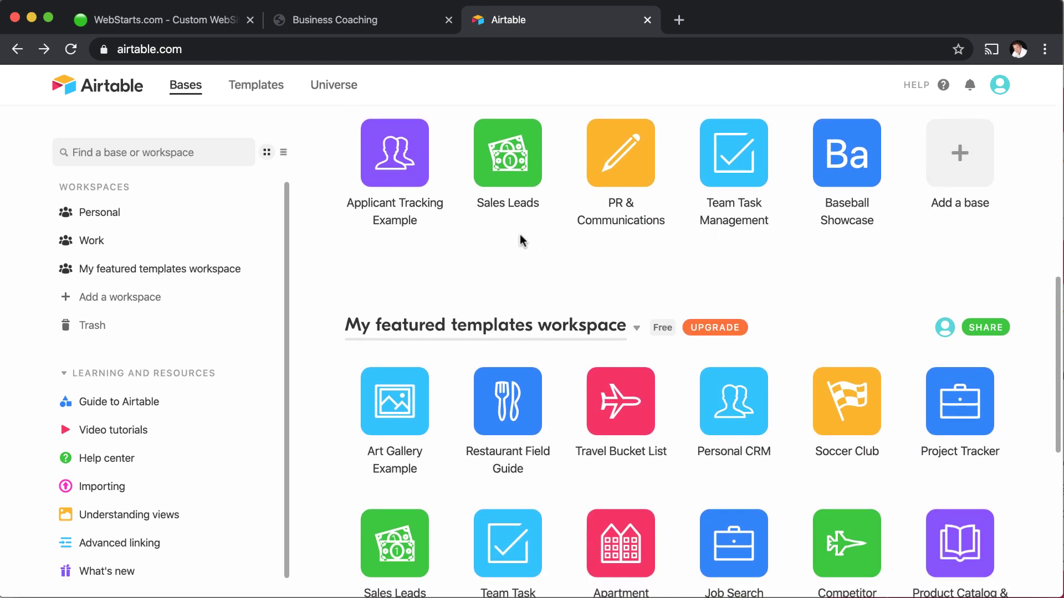
pyautogui.scroll(-1, 725, 463)
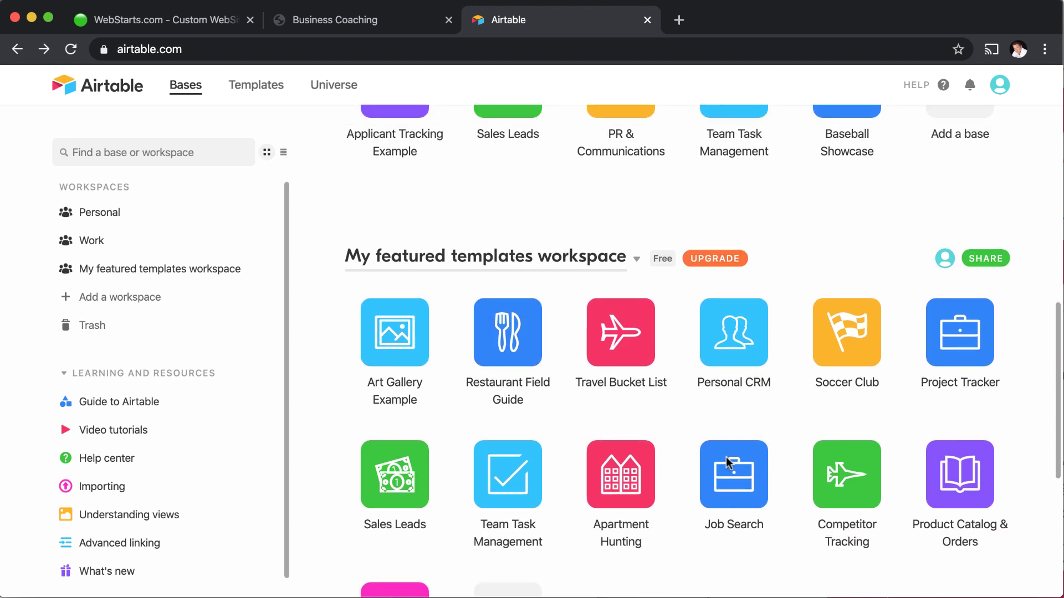
pyautogui.scroll(3, 727, 461)
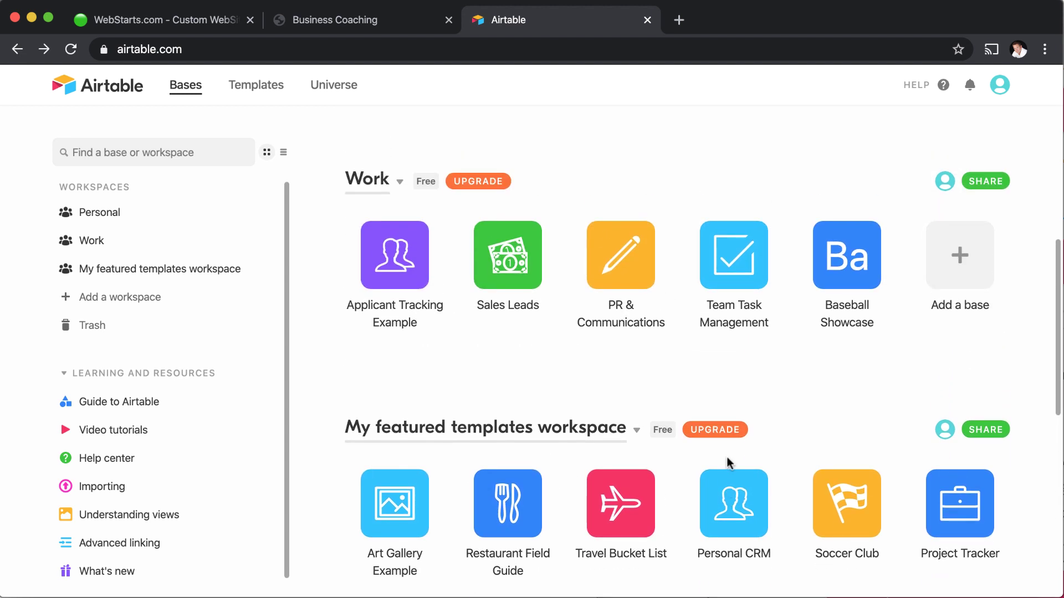
# Open the Baseball Showcase base and scroll across Table 1's columns
pyautogui.click(852, 264)
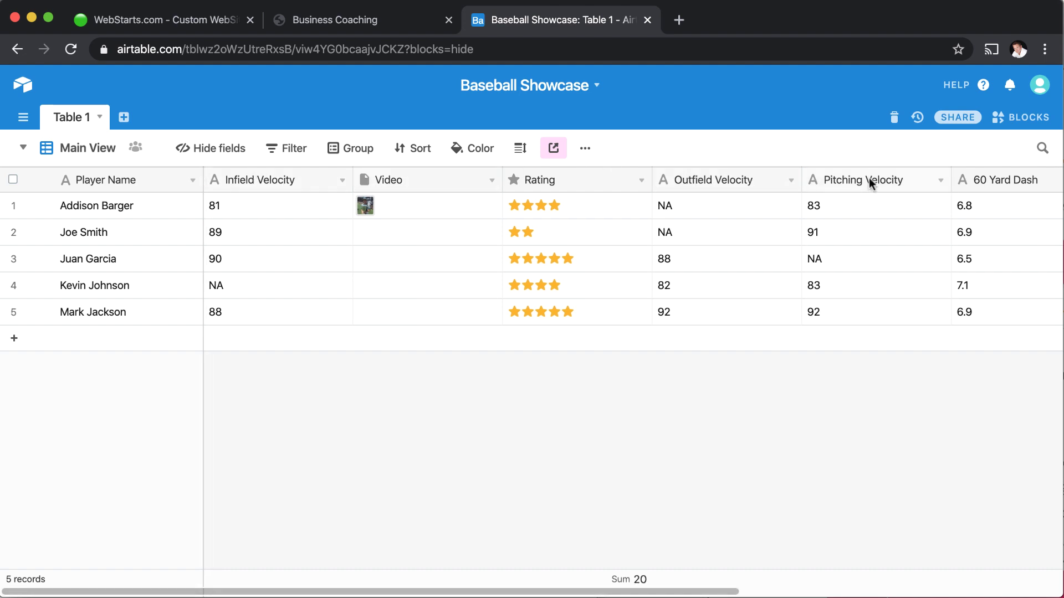
pyautogui.hscroll(10, 956, 191)
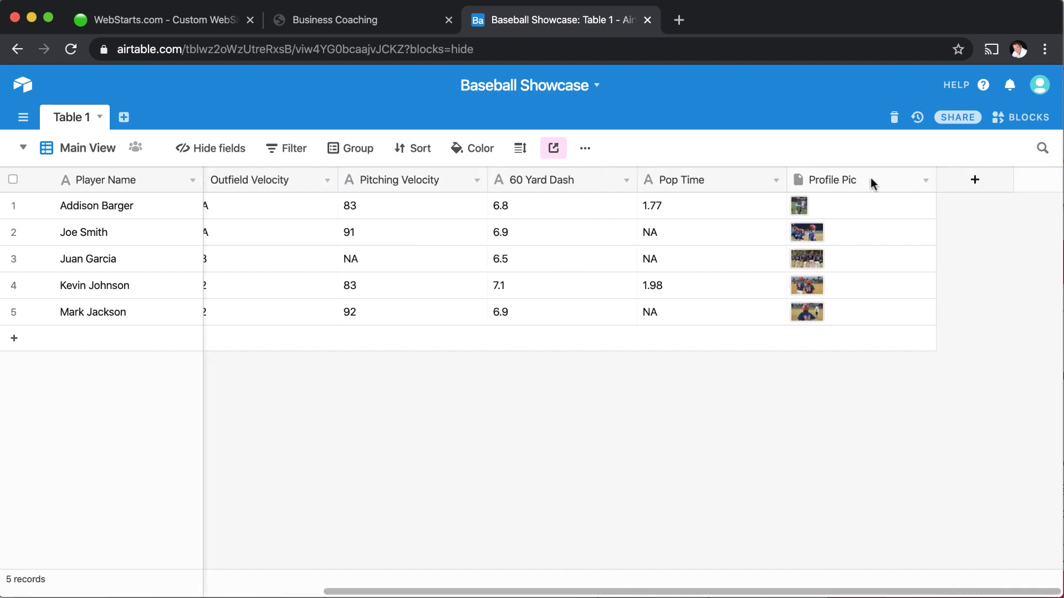
pyautogui.hscroll(-10, 817, 183)
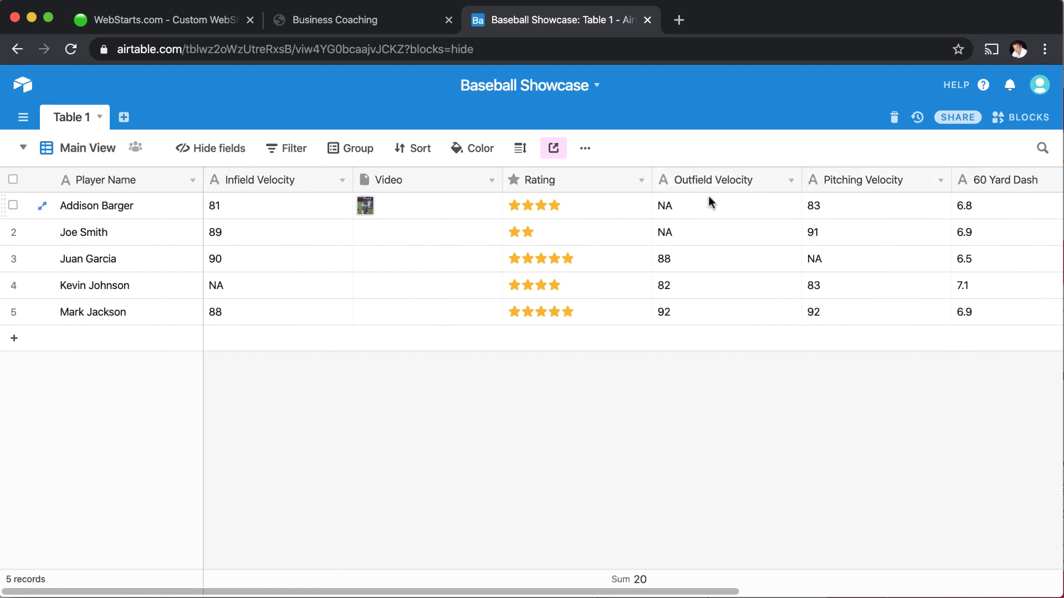
# Start a video upload for Joe Smith, cancel it, and compare with the website's player cards
pyautogui.click(425, 231)
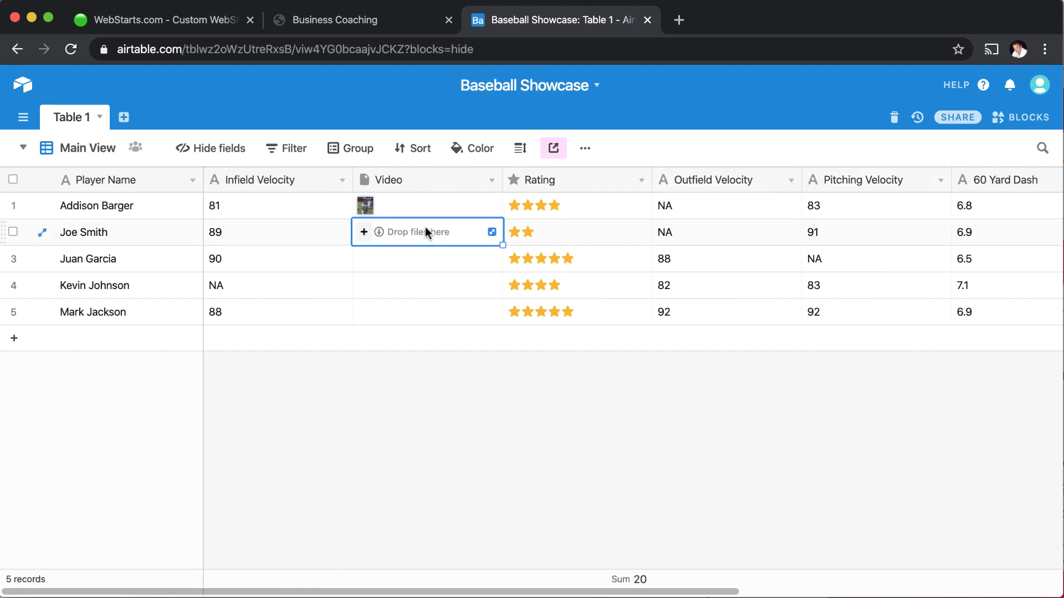
pyautogui.click(364, 232)
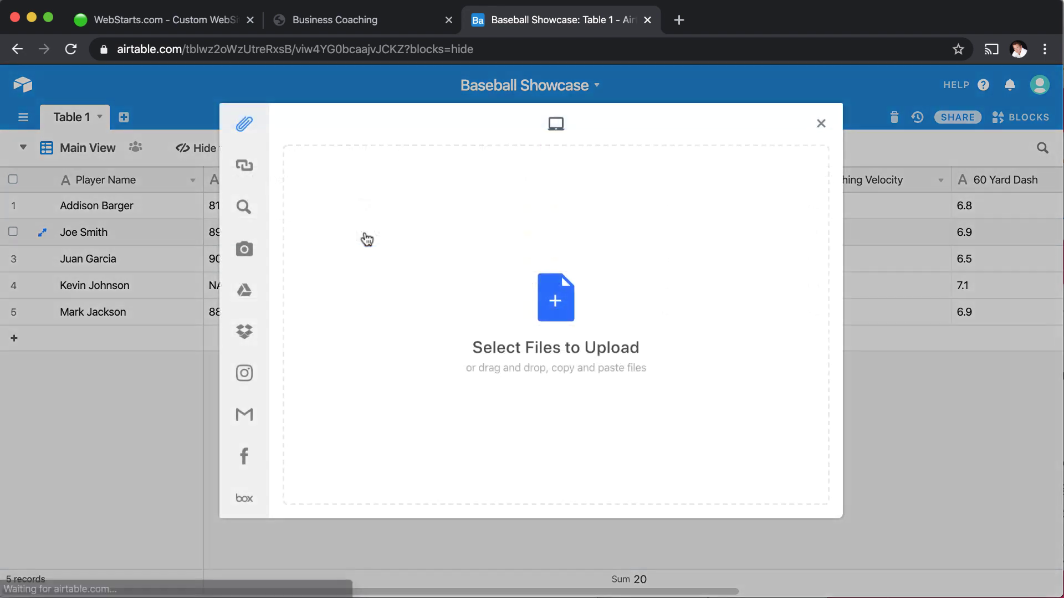
pyautogui.click(820, 123)
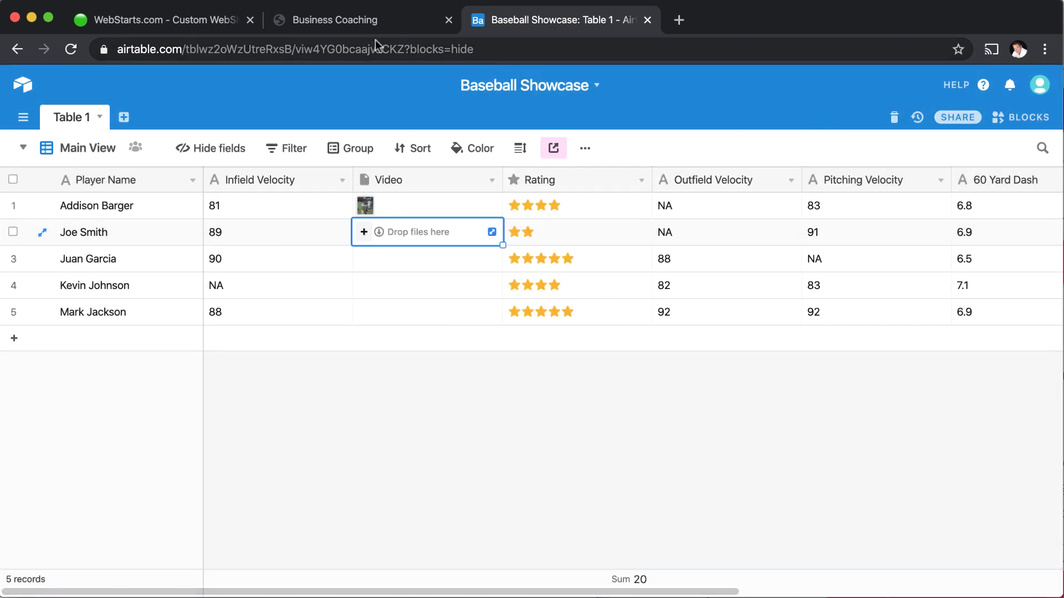
pyautogui.click(377, 20)
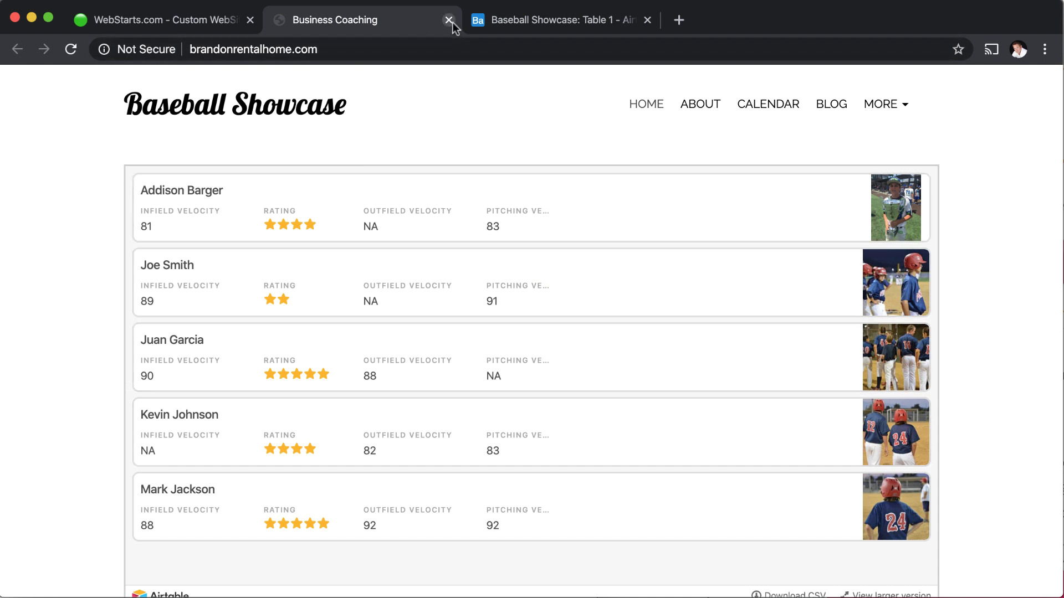
pyautogui.click(543, 18)
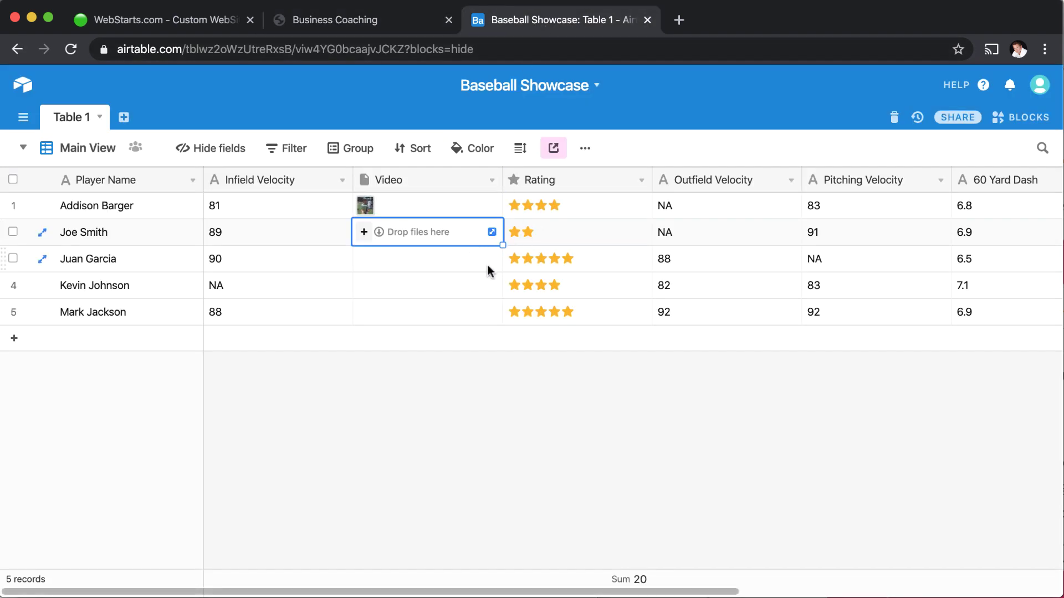
# Rename the second player's Player Name from Joe Smith to Jack Johnson
pyautogui.click(162, 235)
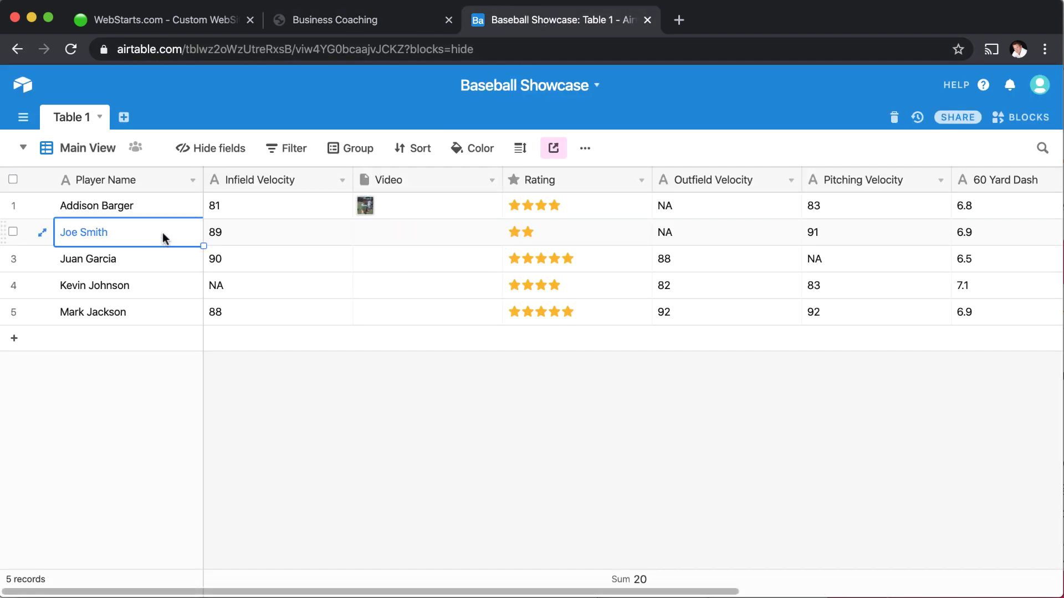
pyautogui.click(164, 233)
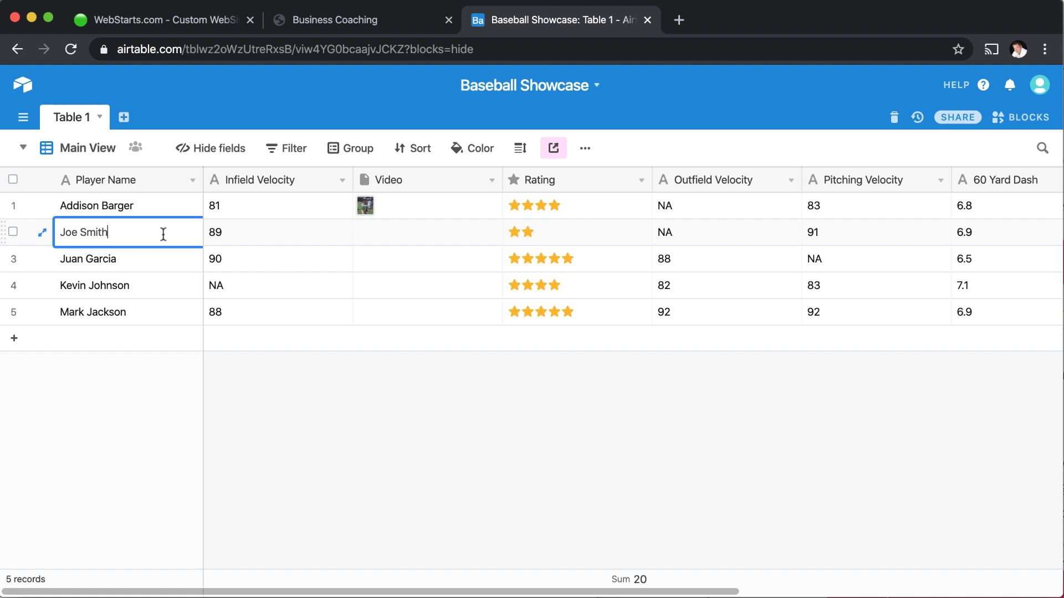
pyautogui.press('BackSpace')
pyautogui.press('BackSpace')
pyautogui.press('BackSpace')
pyautogui.press('BackSpace')
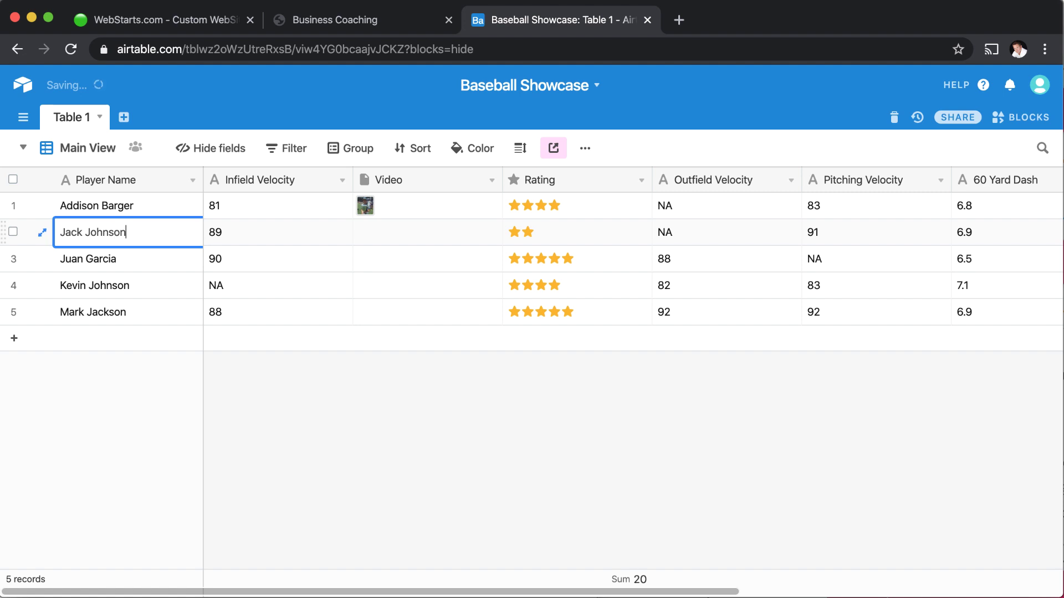
pyautogui.click(260, 362)
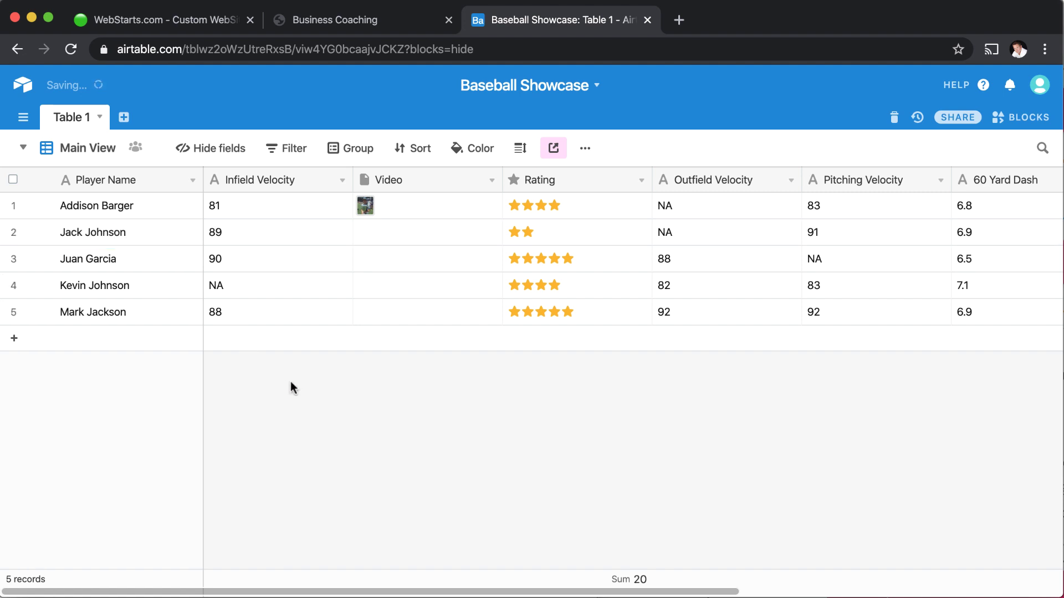
pyautogui.click(350, 22)
# Reload the website, check Jack Johnson's player record, and return to Airtable
pyautogui.click(72, 52)
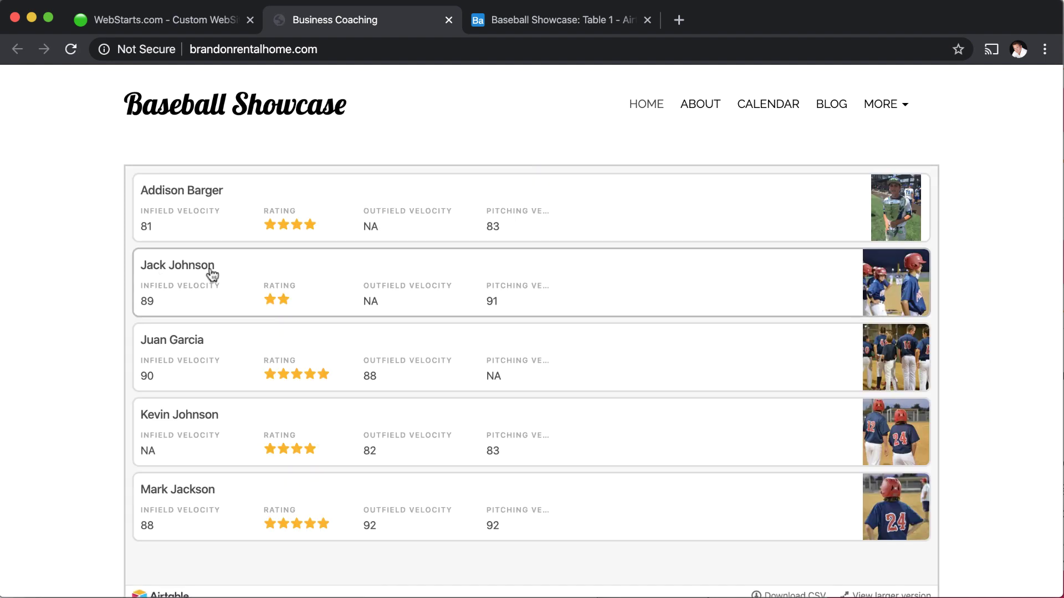
pyautogui.click(215, 271)
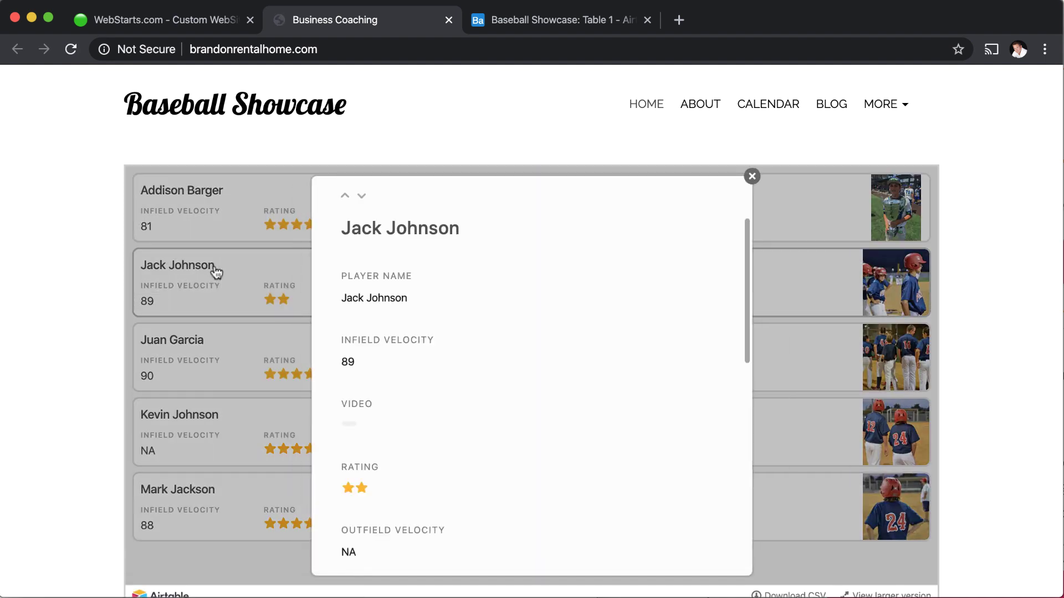
pyautogui.click(751, 176)
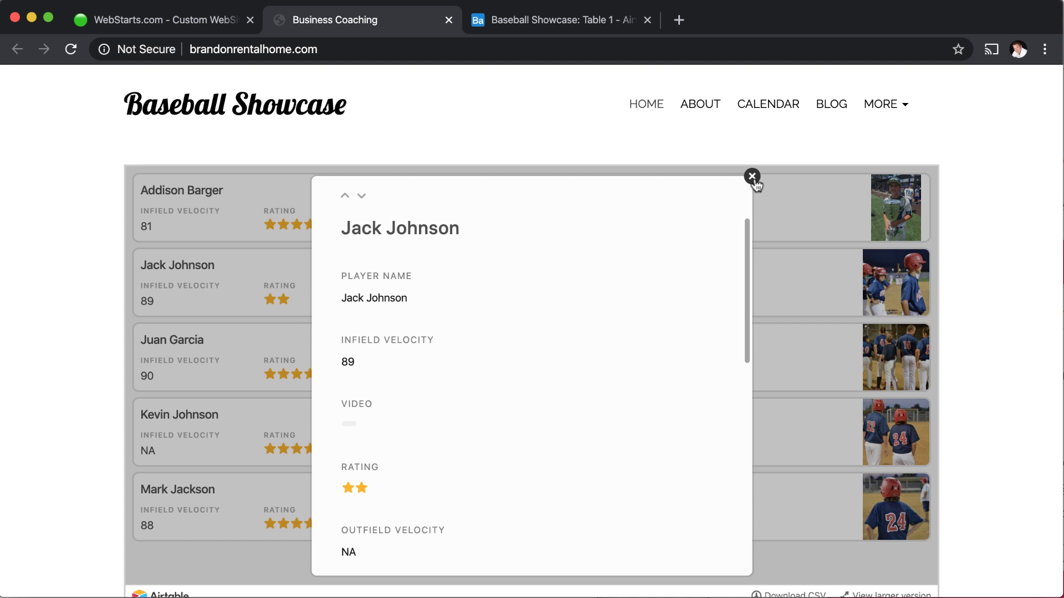
pyautogui.click(585, 29)
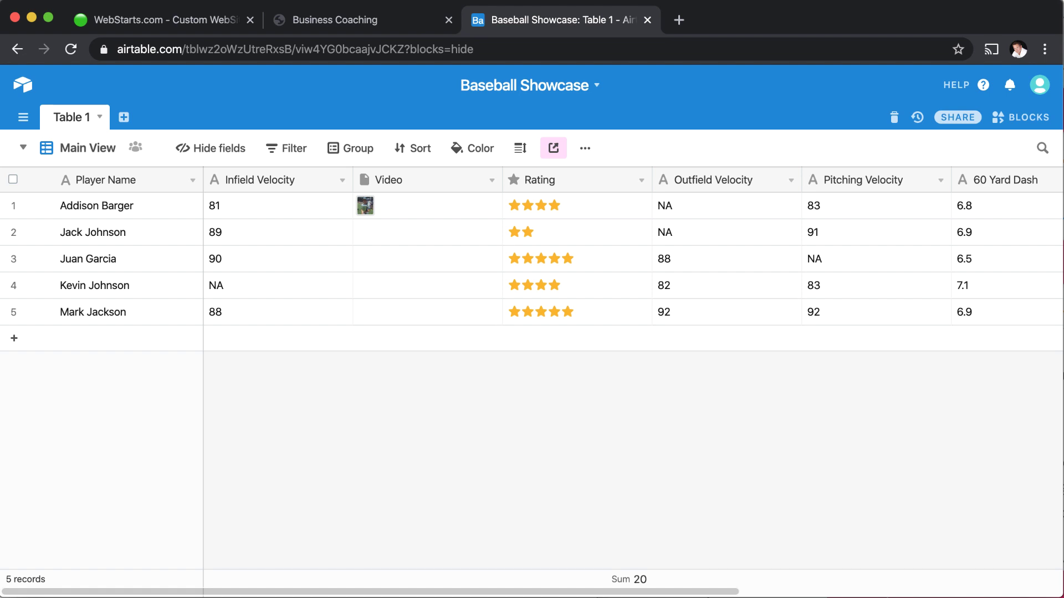
# Open the embed code page for Main View's share options and select the iframe code
pyautogui.click(553, 149)
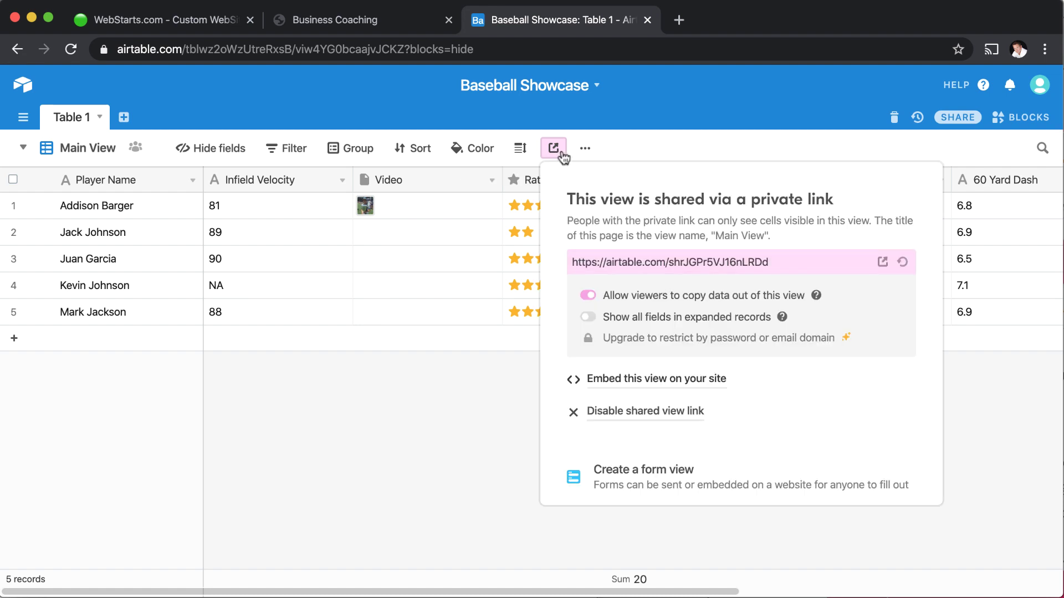
pyautogui.click(648, 381)
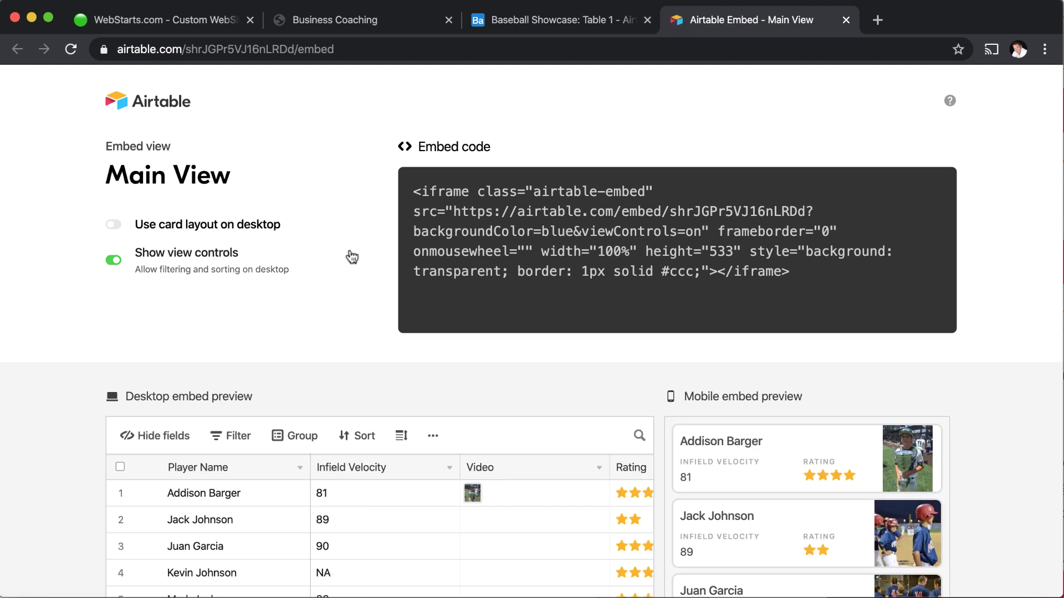
pyautogui.moveTo(409, 188); pyautogui.dragTo(757, 327)
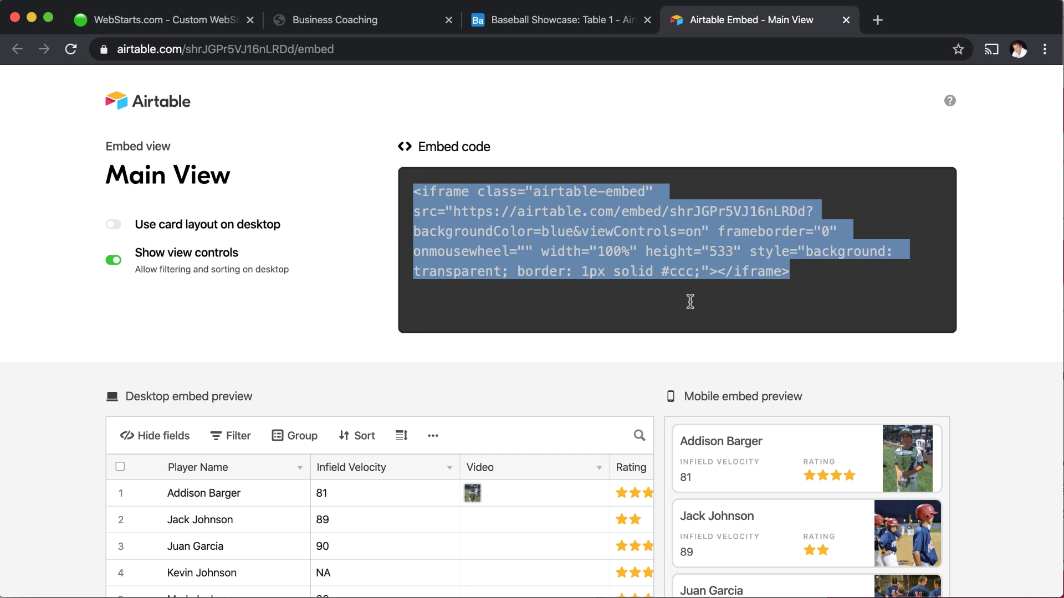
# Adjust the card layout option, toggle view controls off and back on, and review the previews
pyautogui.click(115, 227)
pyautogui.scroll(-1, 320, 281)
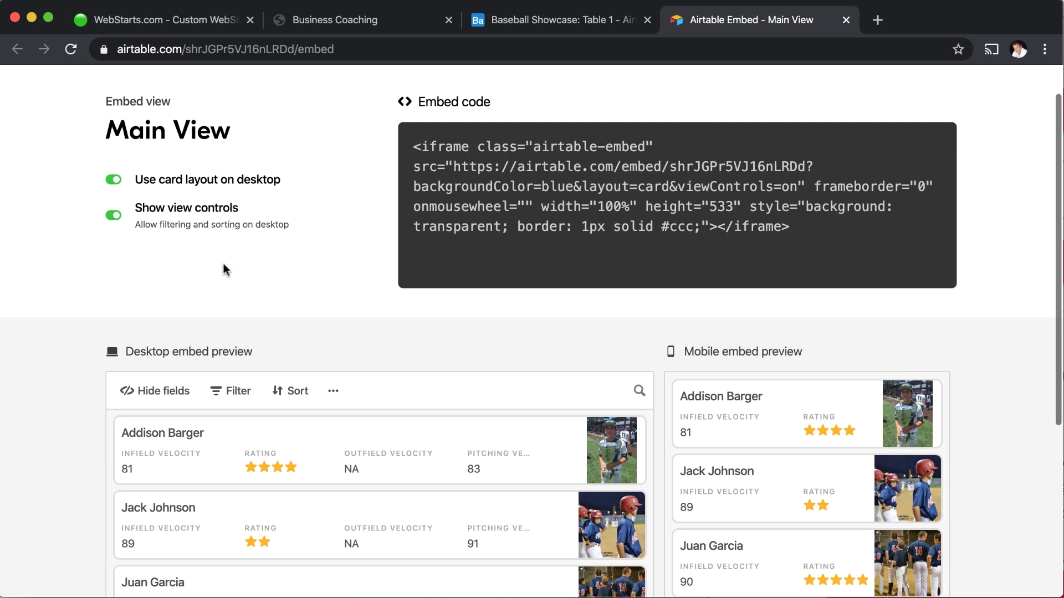
pyautogui.click(114, 216)
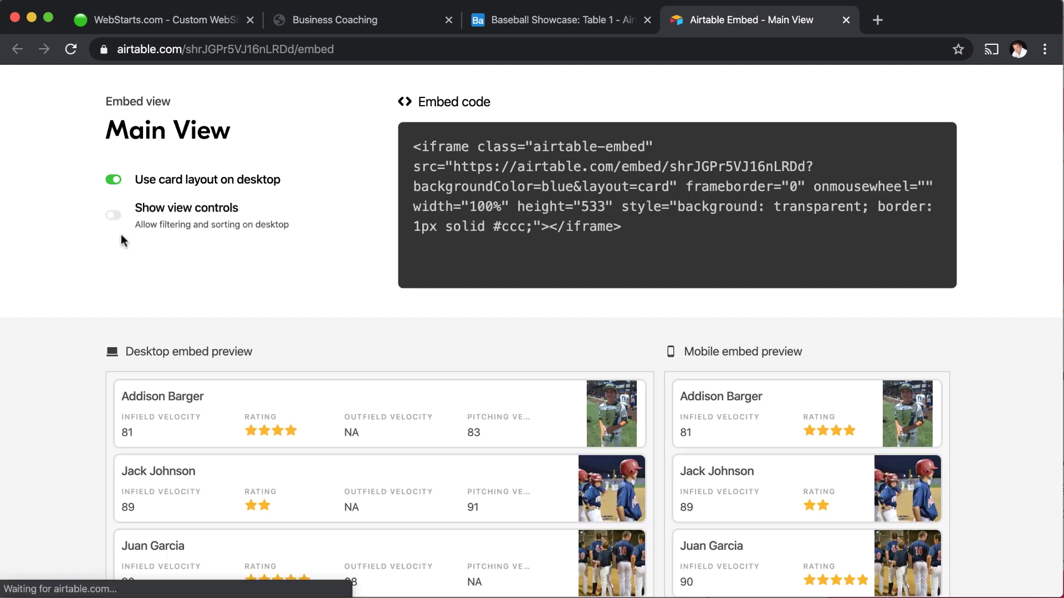
pyautogui.click(115, 215)
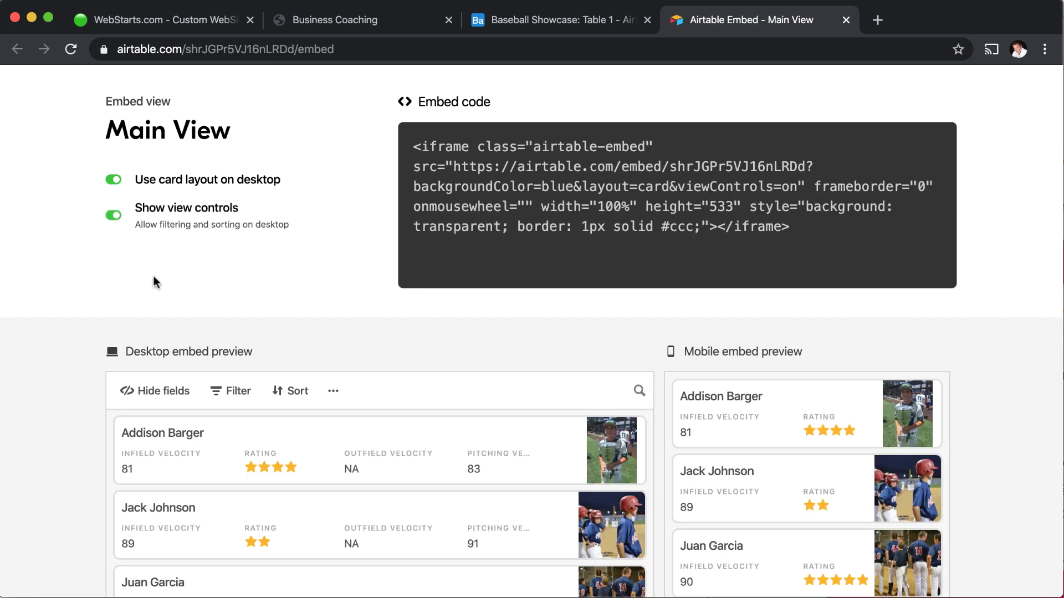
pyautogui.scroll(-1, 251, 337)
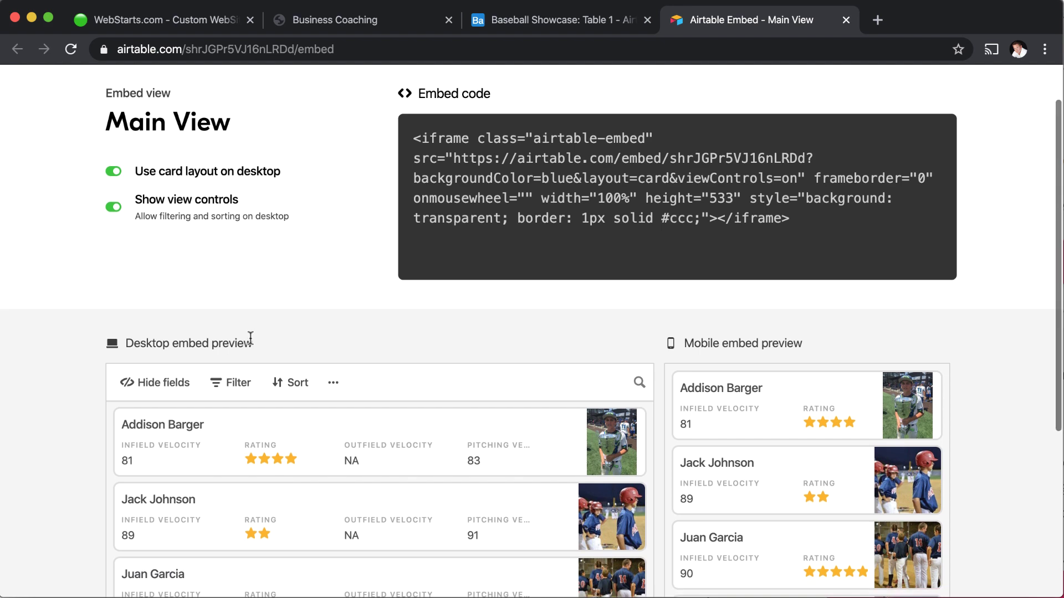
pyautogui.scroll(-5, 263, 380)
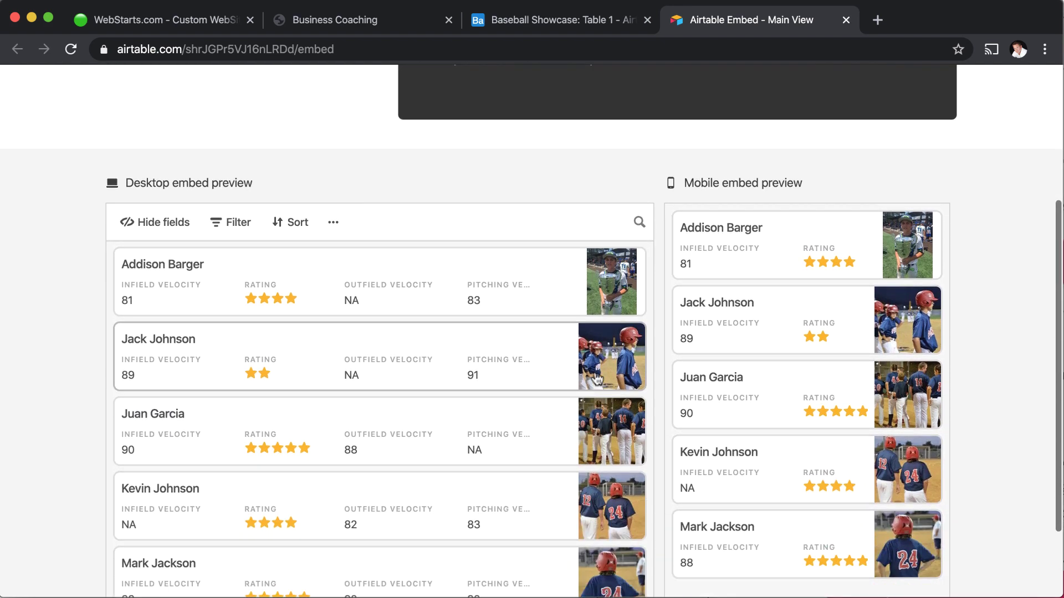
pyautogui.scroll(5, 475, 268)
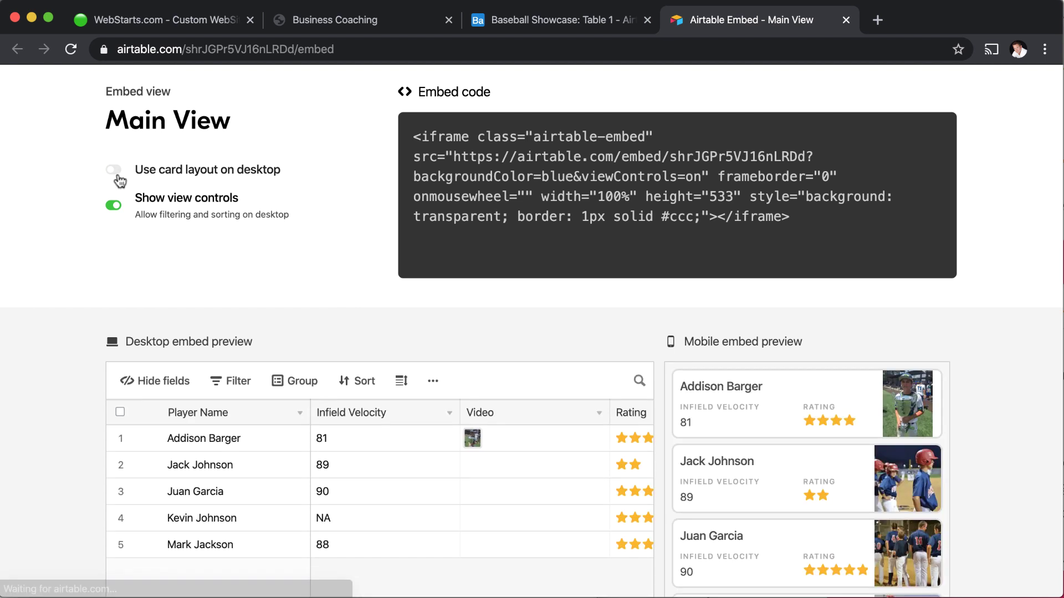
# Turn card layout back on and copy the complete embed code
pyautogui.click(116, 173)
pyautogui.moveTo(413, 136); pyautogui.dragTo(442, 163)
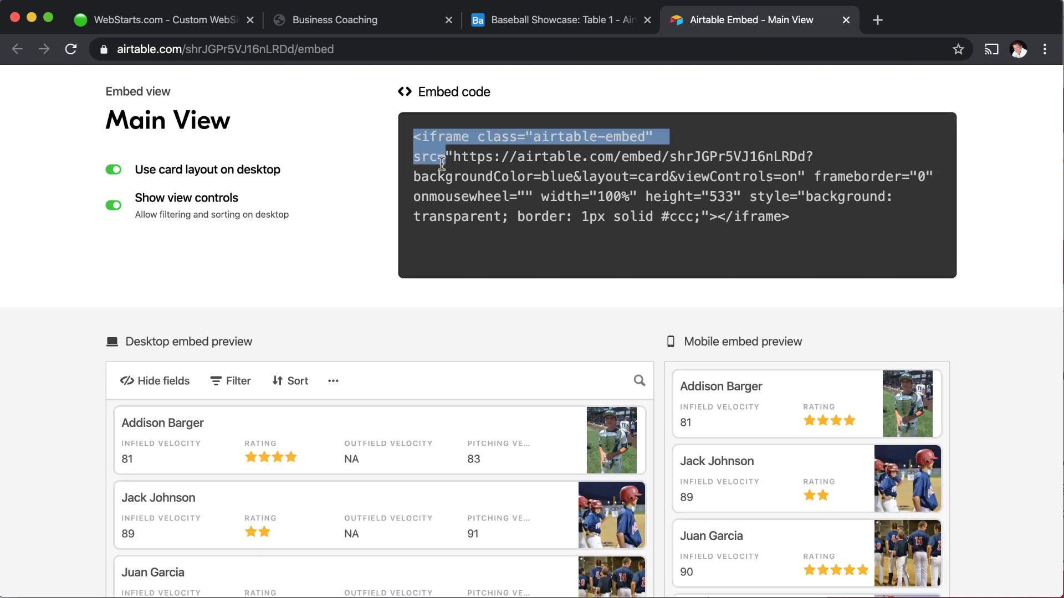
pyautogui.click(442, 164)
pyautogui.press('super+c')
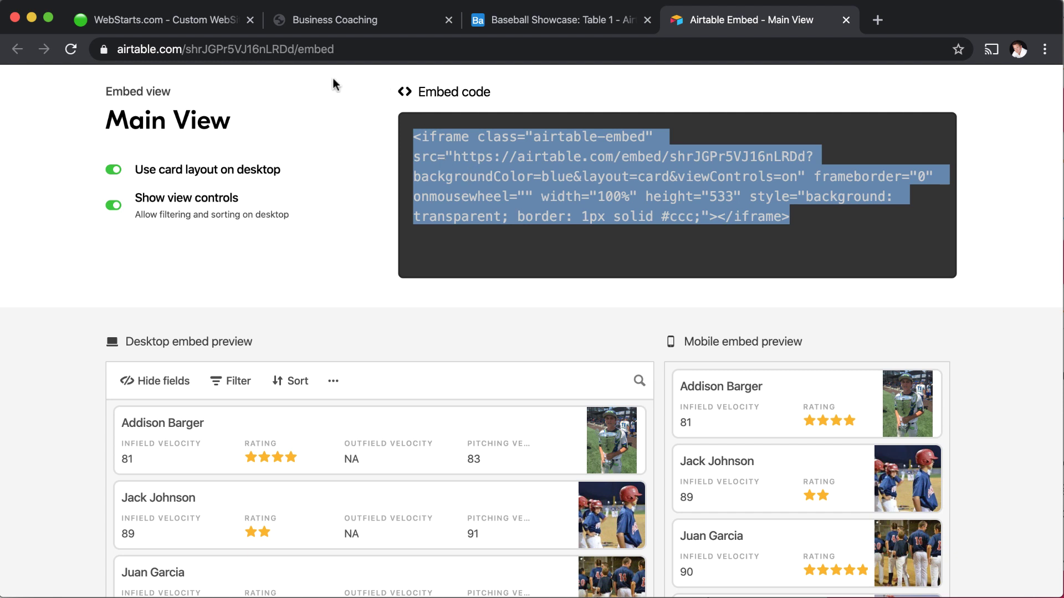
pyautogui.press('super+Tab')
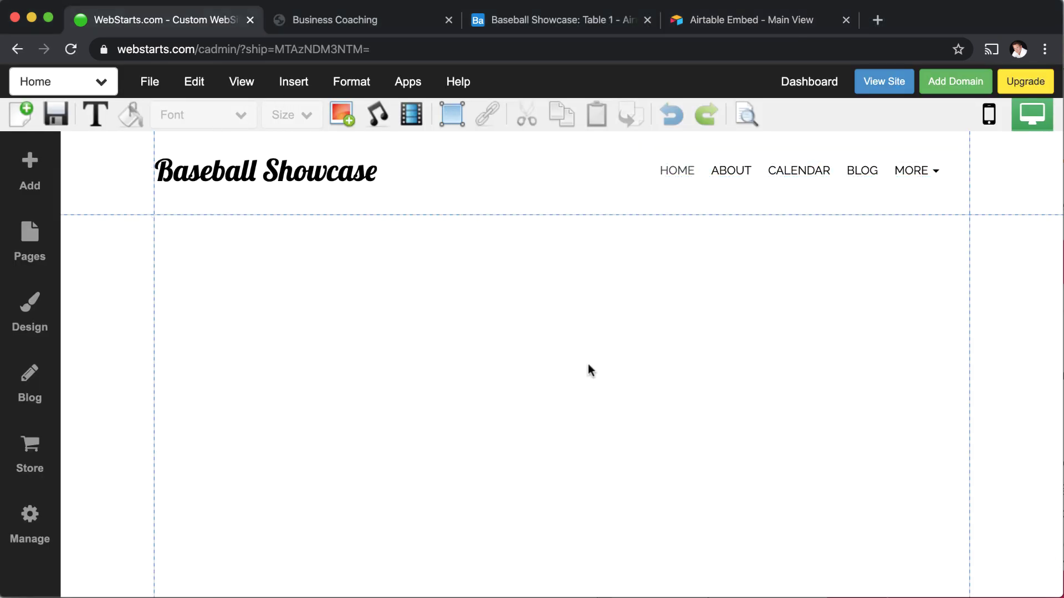
# Insert an HTML Code element with the pasted Airtable embed, align it with the body, and save
pyautogui.click(300, 92)
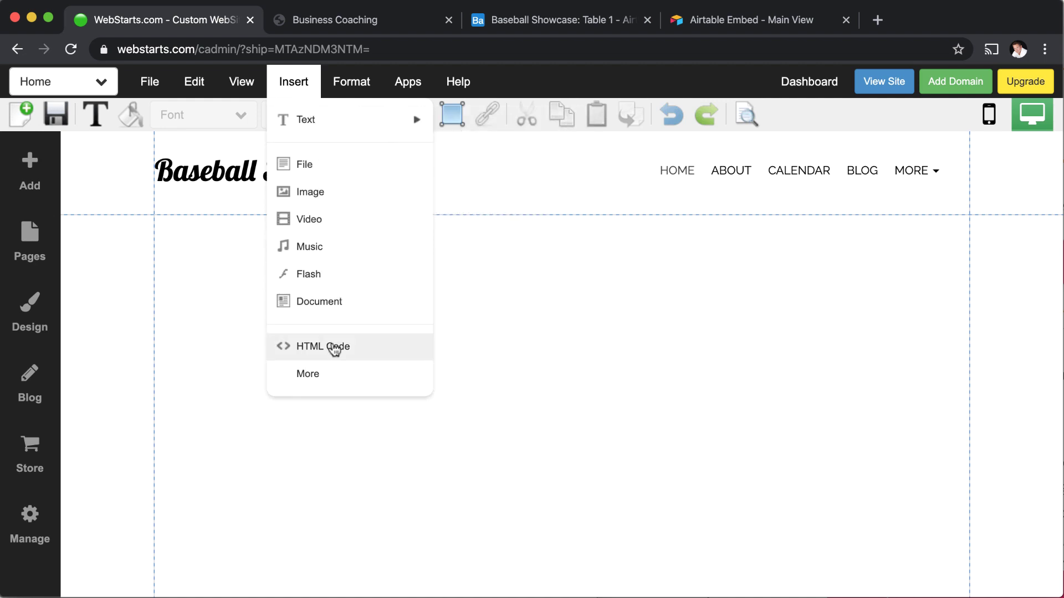
pyautogui.click(335, 348)
pyautogui.click(470, 366)
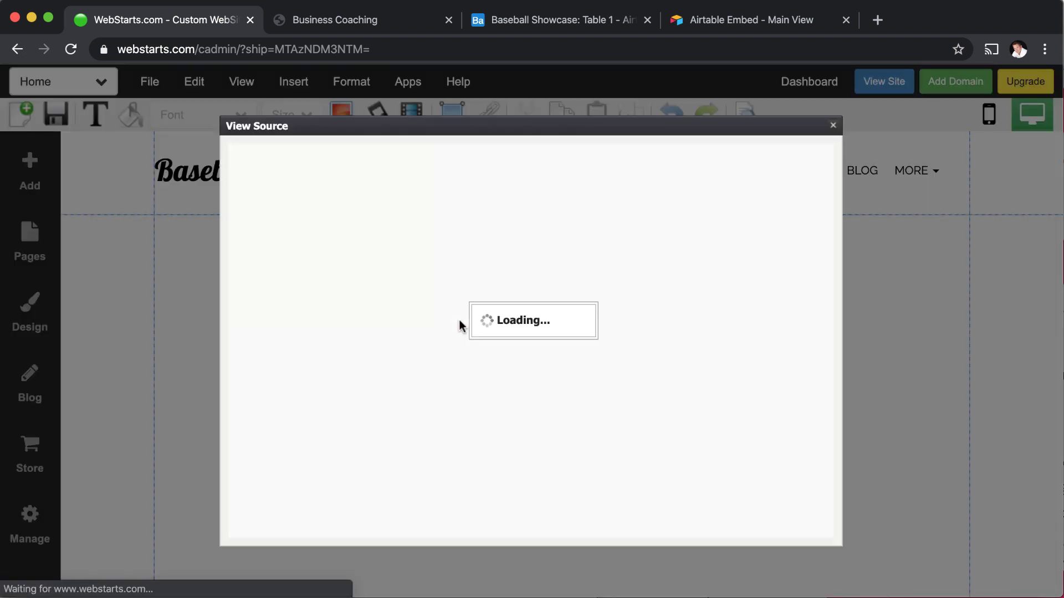
pyautogui.press('super+v')
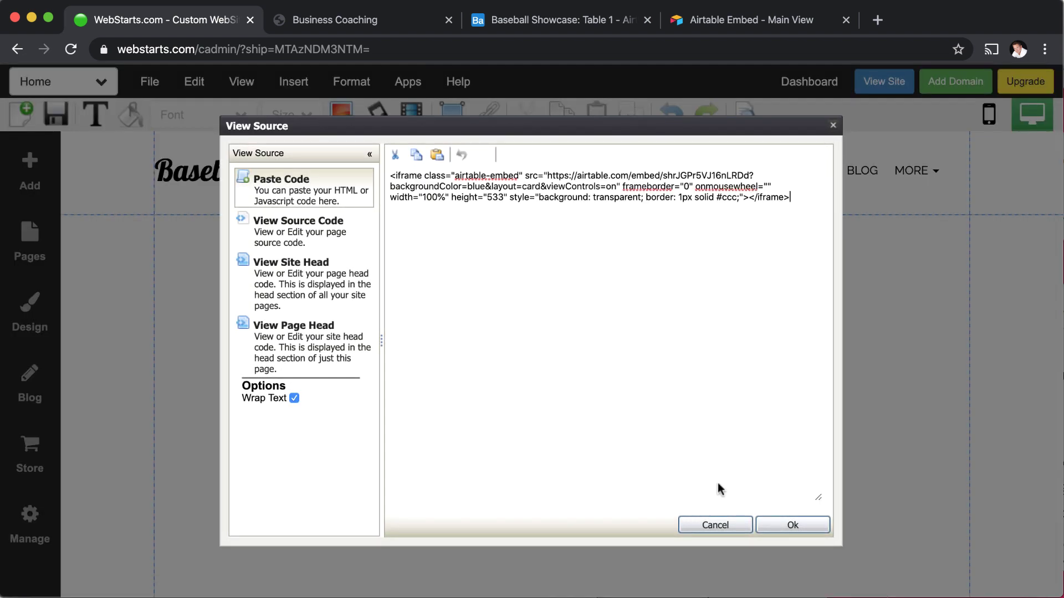
pyautogui.click(793, 524)
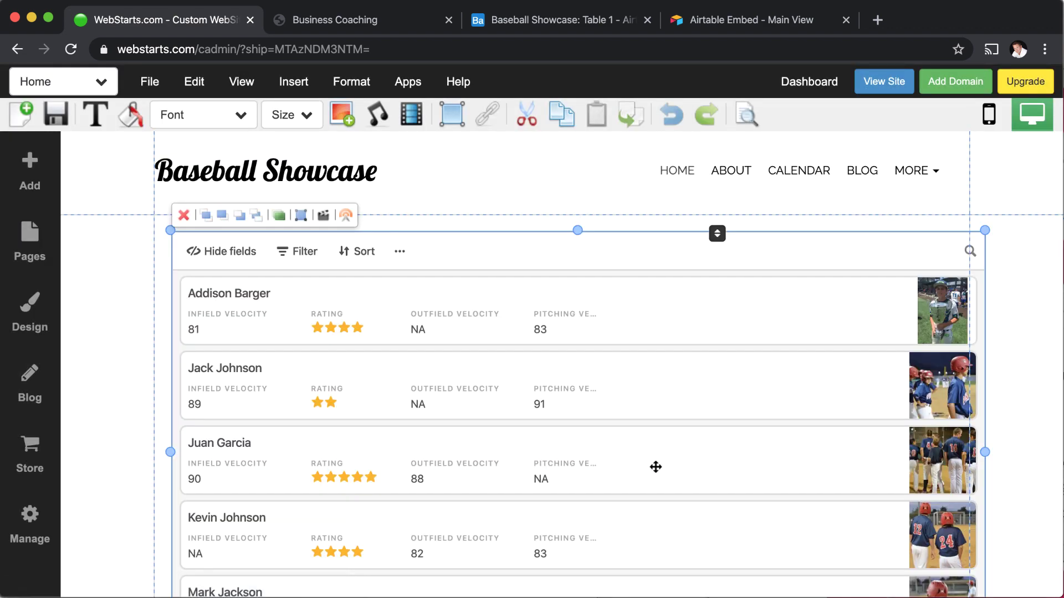
pyautogui.moveTo(655, 467); pyautogui.dragTo(638, 467)
pyautogui.click(56, 113)
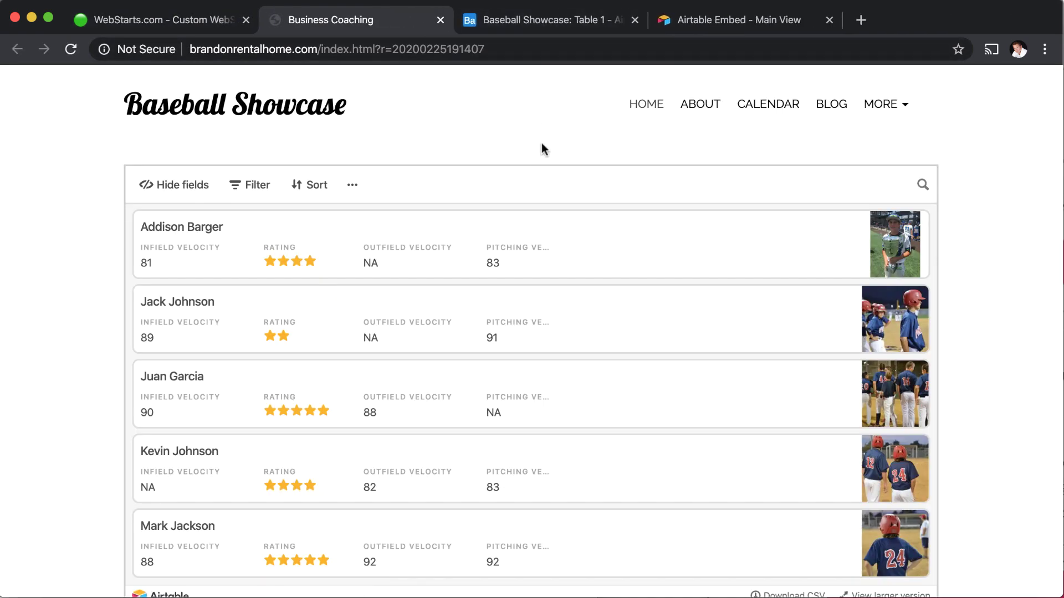
# Expand and close a player's card on the live home page, then return to Airtable's embed page
pyautogui.click(573, 264)
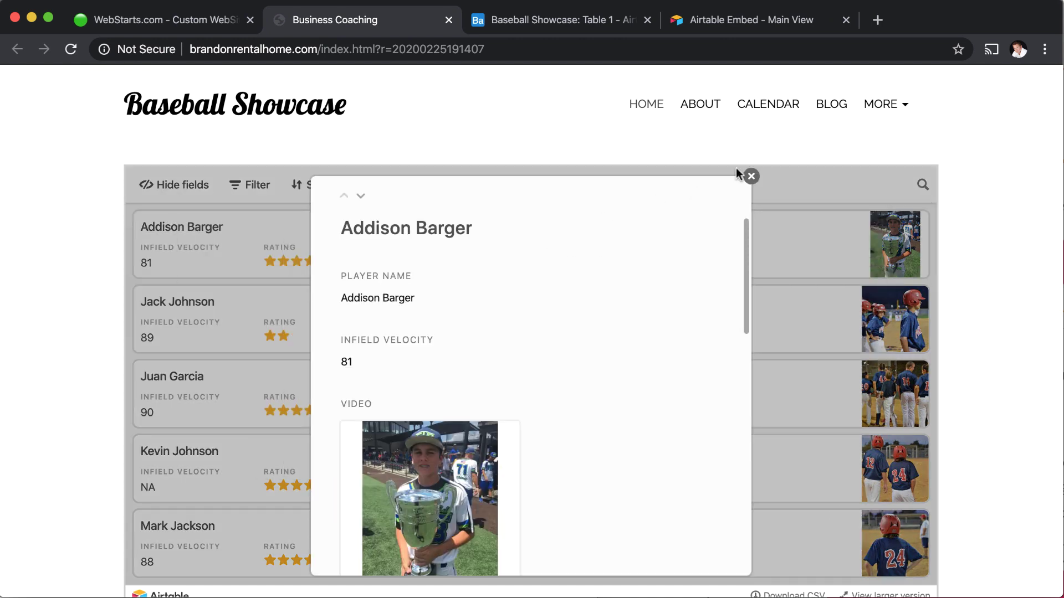
pyautogui.click(751, 176)
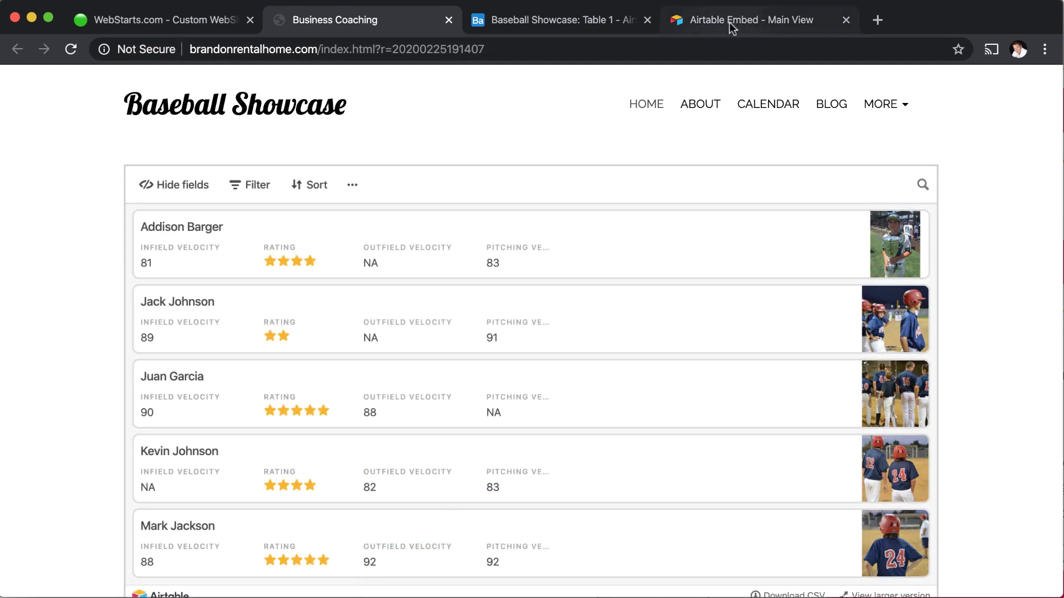
pyautogui.scroll(-3, 694, 307)
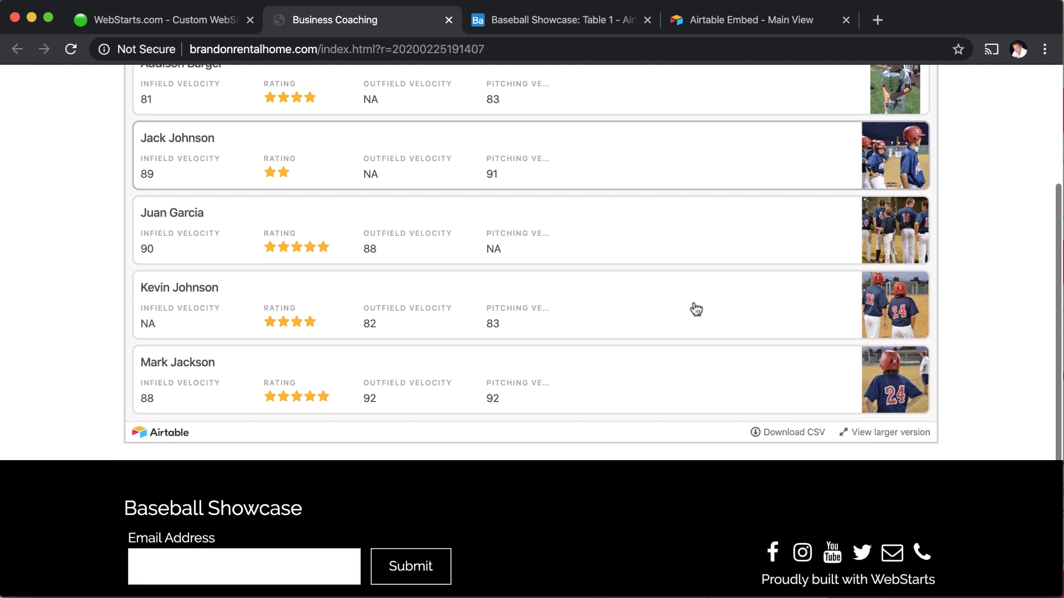
pyautogui.scroll(5, 693, 301)
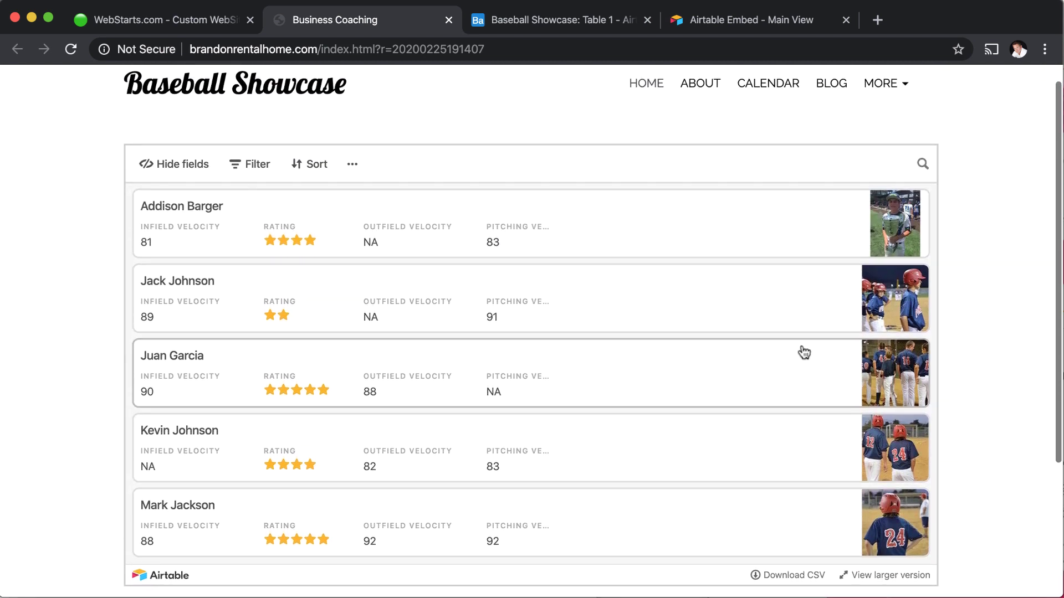
pyautogui.scroll(1, 647, 319)
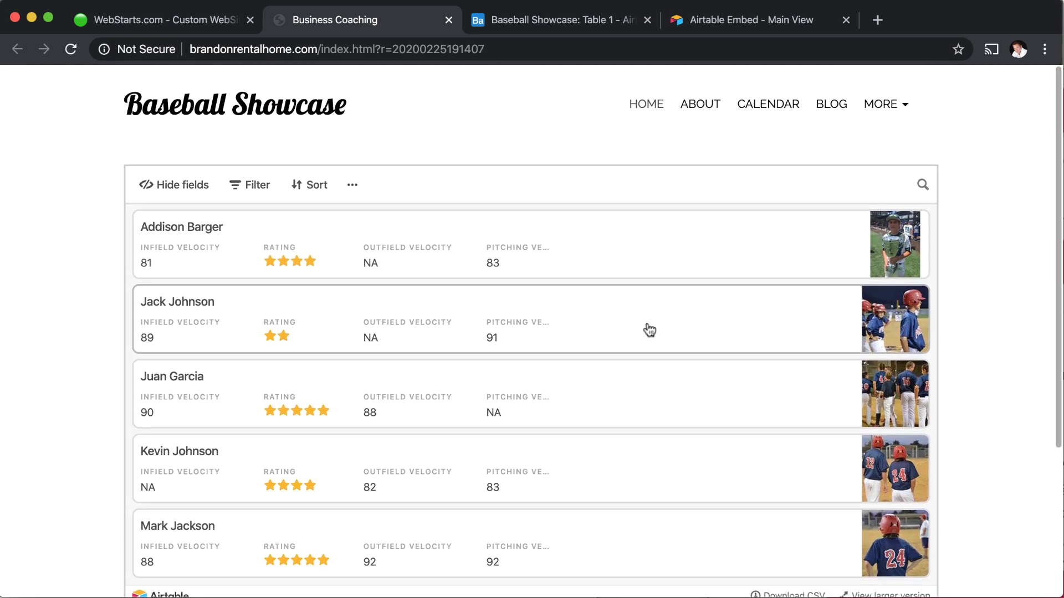
pyautogui.click(723, 25)
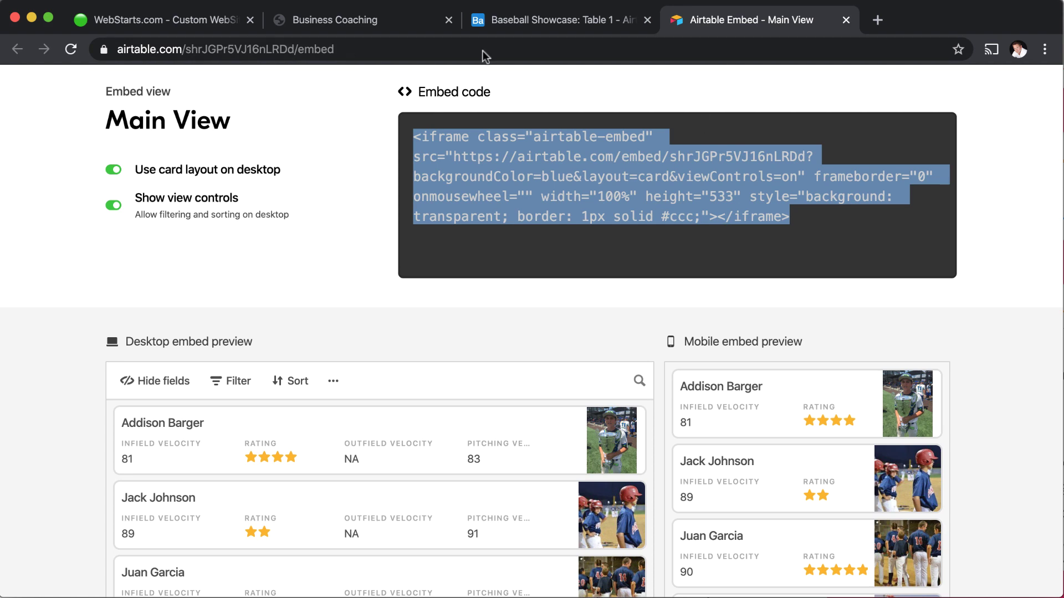
# Leave the Baseball Showcase base, dismissing its view-sharing panel, for the Airtable bases home
pyautogui.click(543, 21)
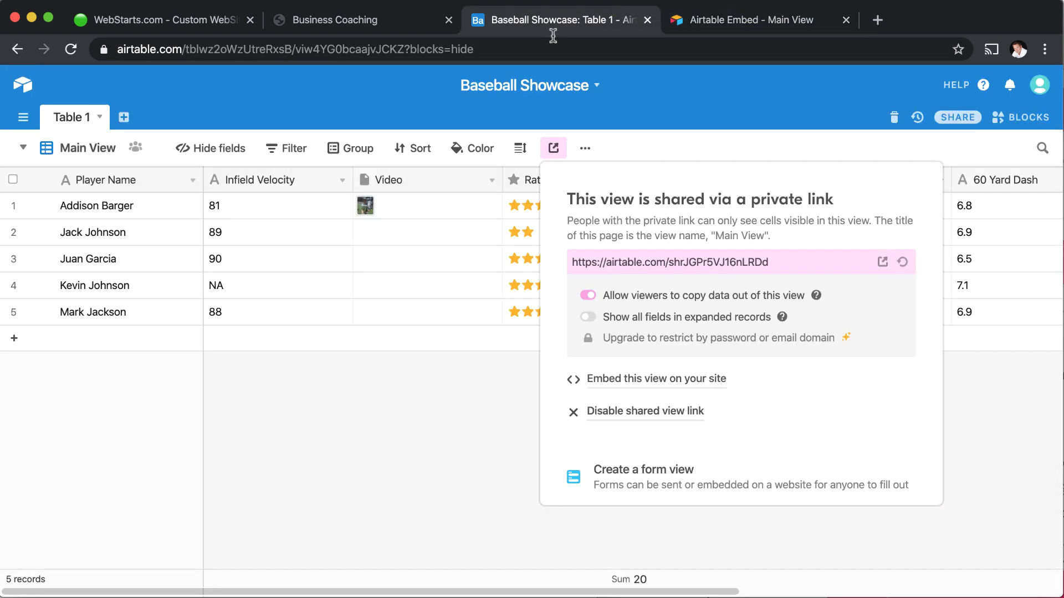
pyautogui.click(487, 409)
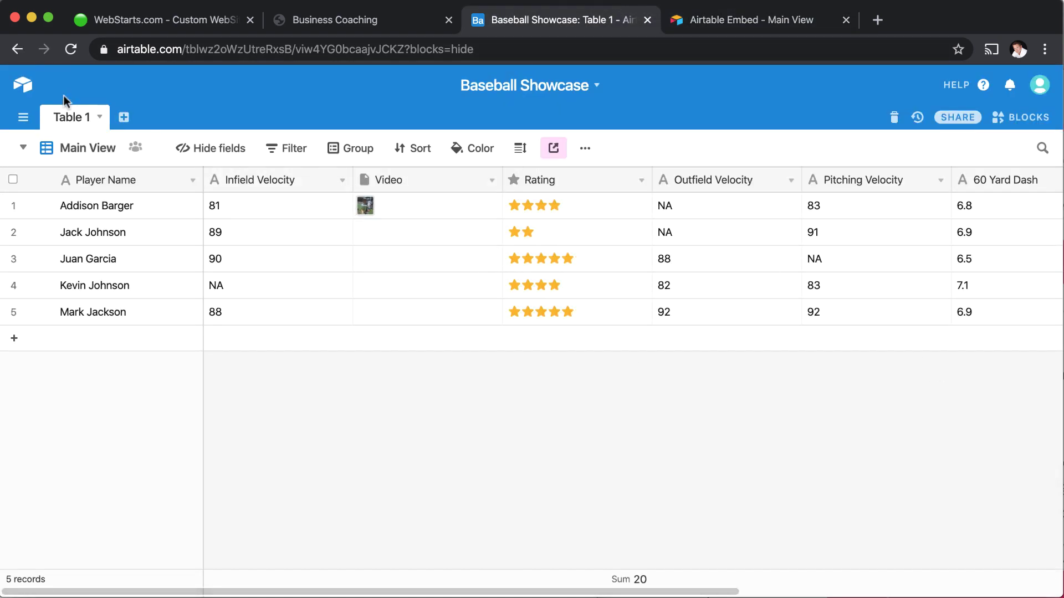
pyautogui.click(25, 89)
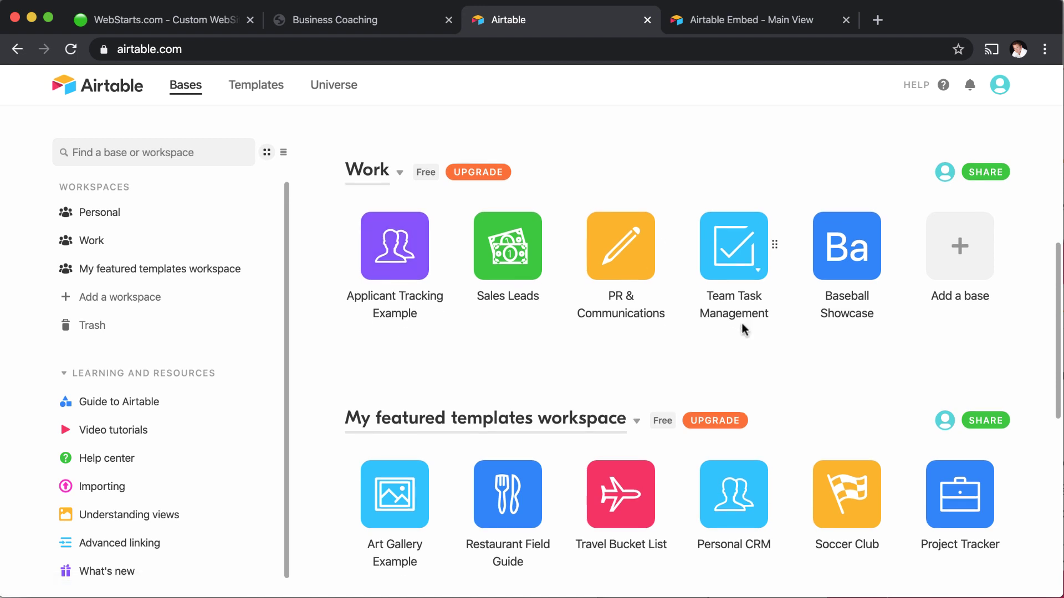
pyautogui.scroll(-4, 744, 330)
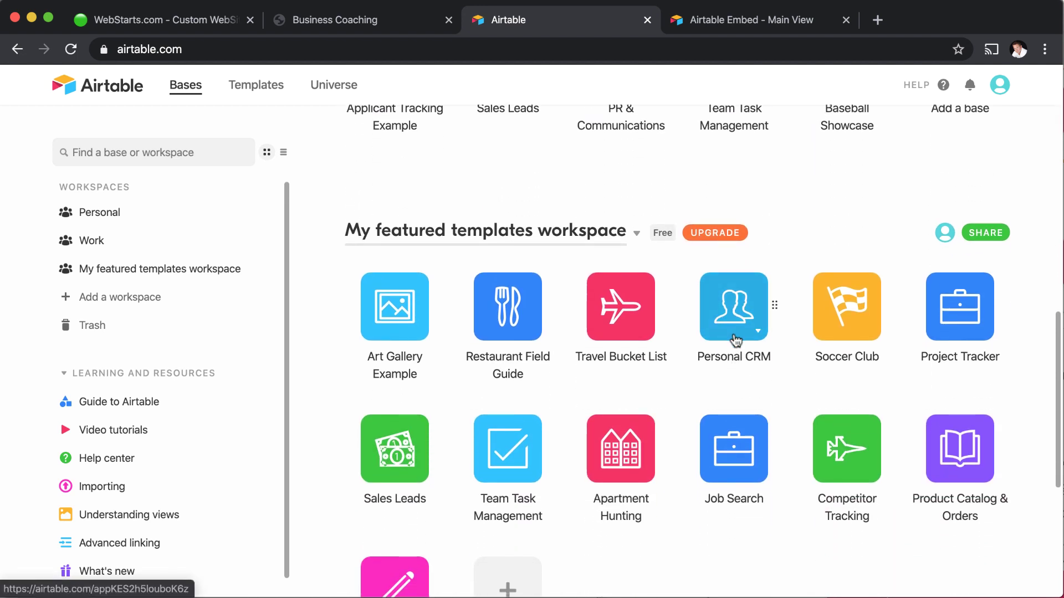
pyautogui.scroll(-1, 738, 310)
pyautogui.scroll(-6, 606, 318)
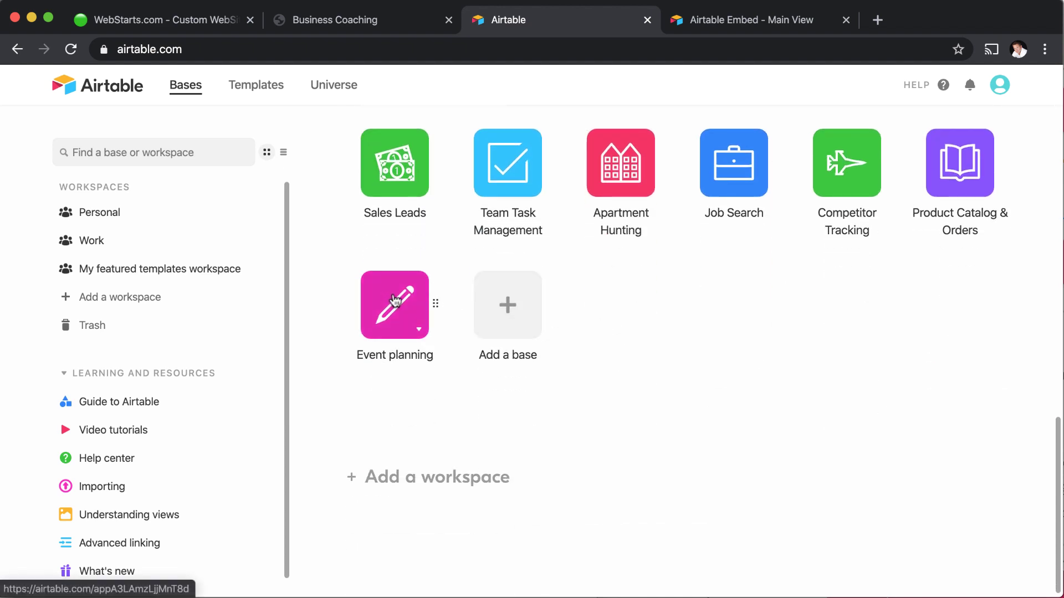
pyautogui.scroll(8, 393, 299)
pyautogui.scroll(10, 393, 297)
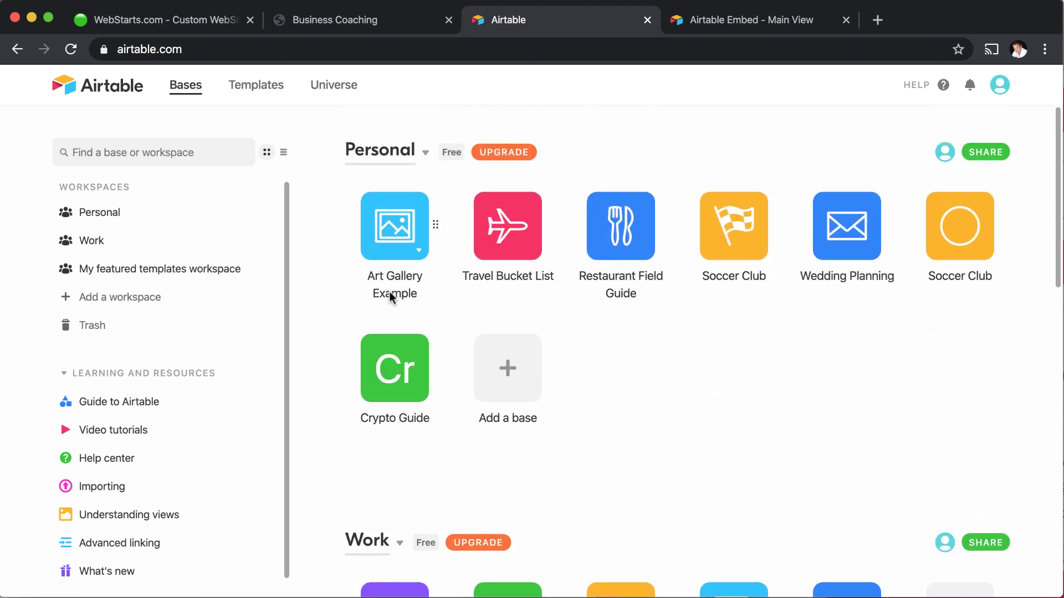